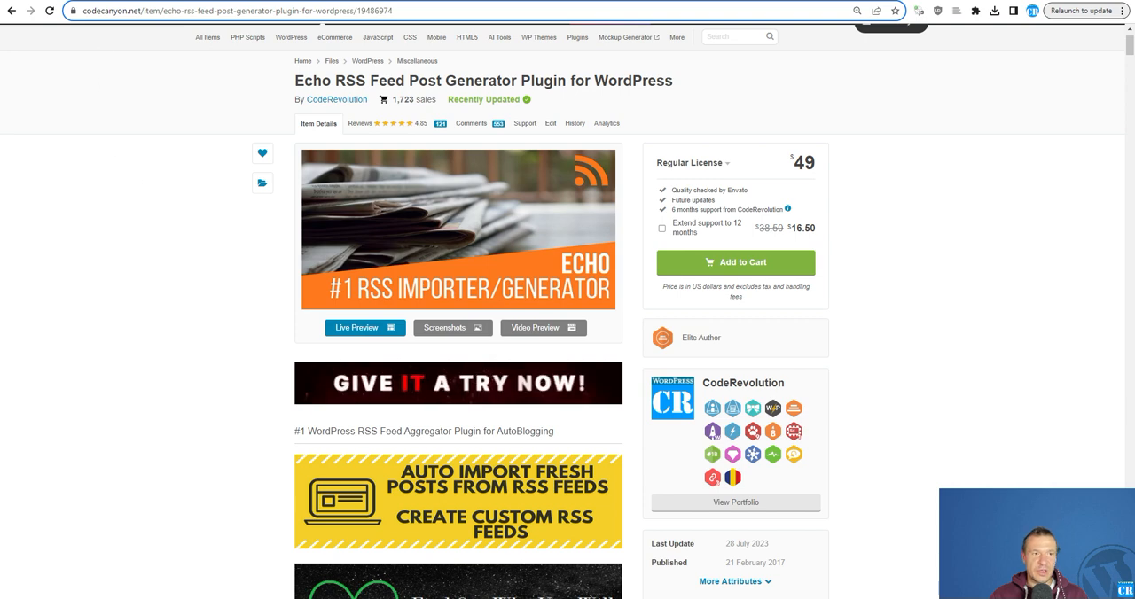
- Review the Echo RSS plugin's CodeCanyon page, its main settings in WordPress and the test site's front page
click(84, 2)
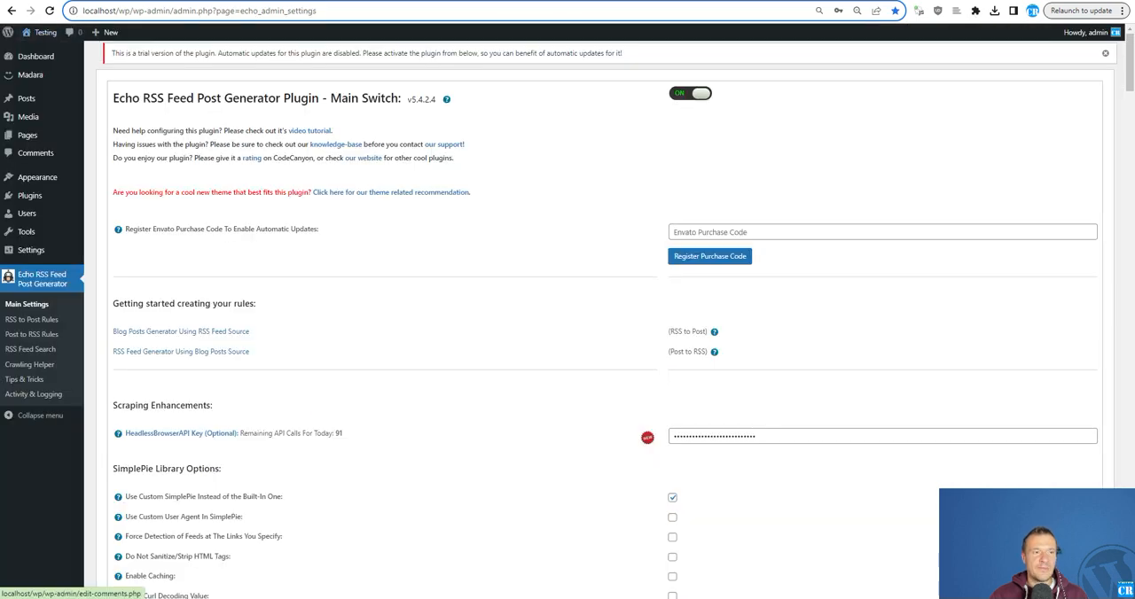
click(181, 1)
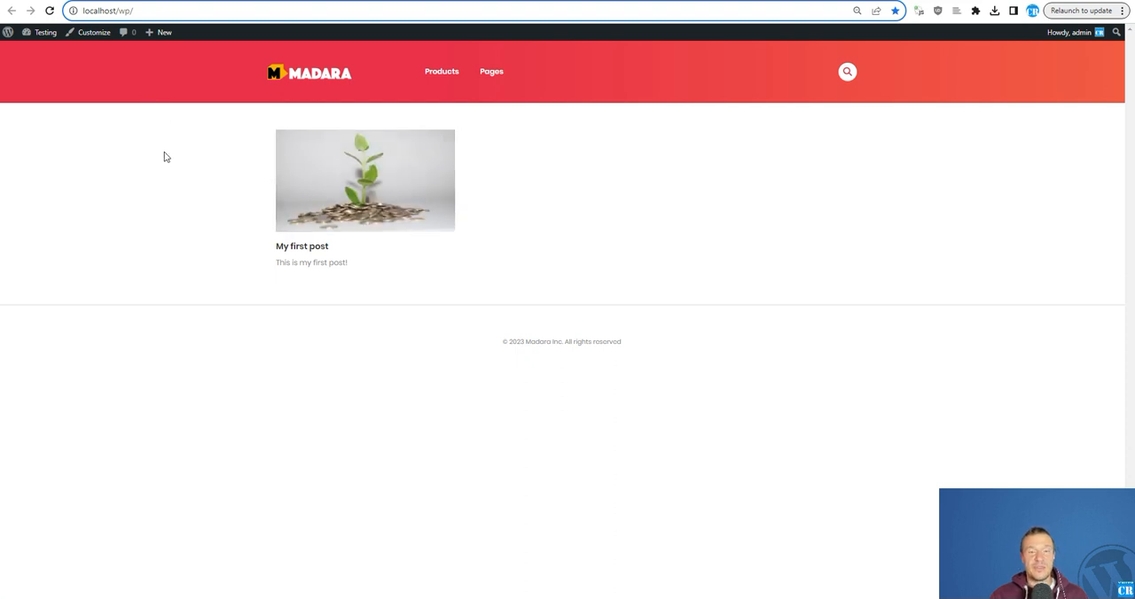
key(ctrl+Tab)
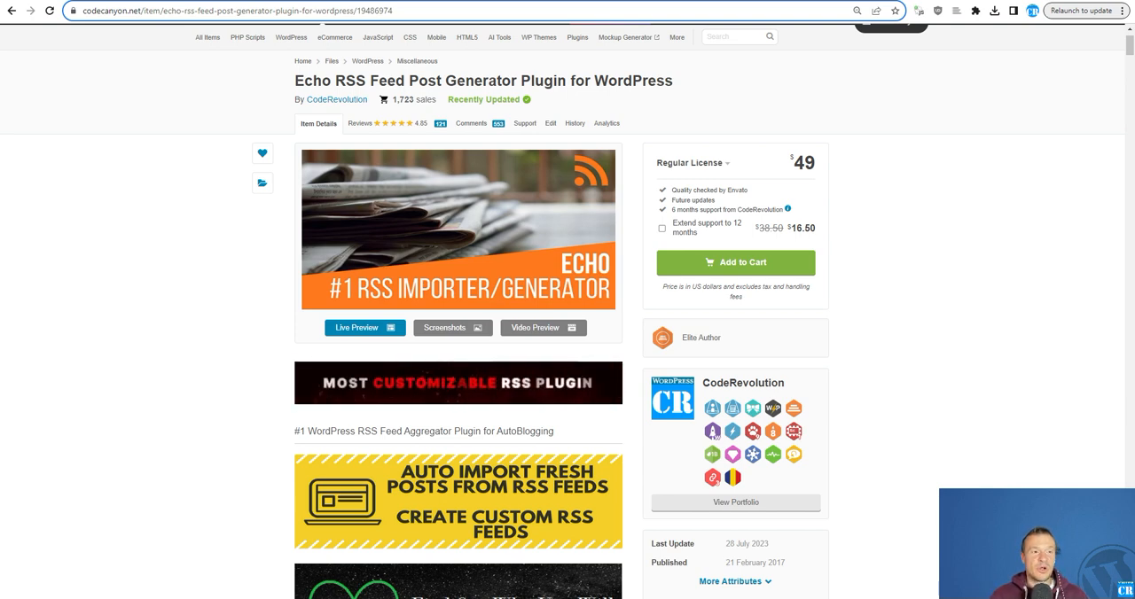
click(177, 1)
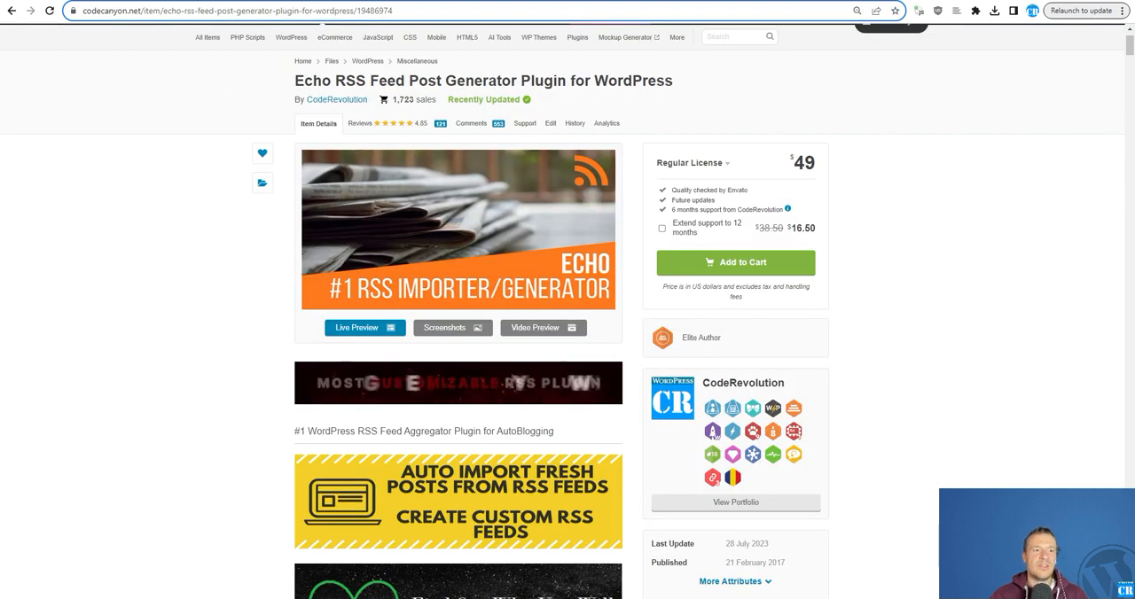
mouse_move(279, 87)
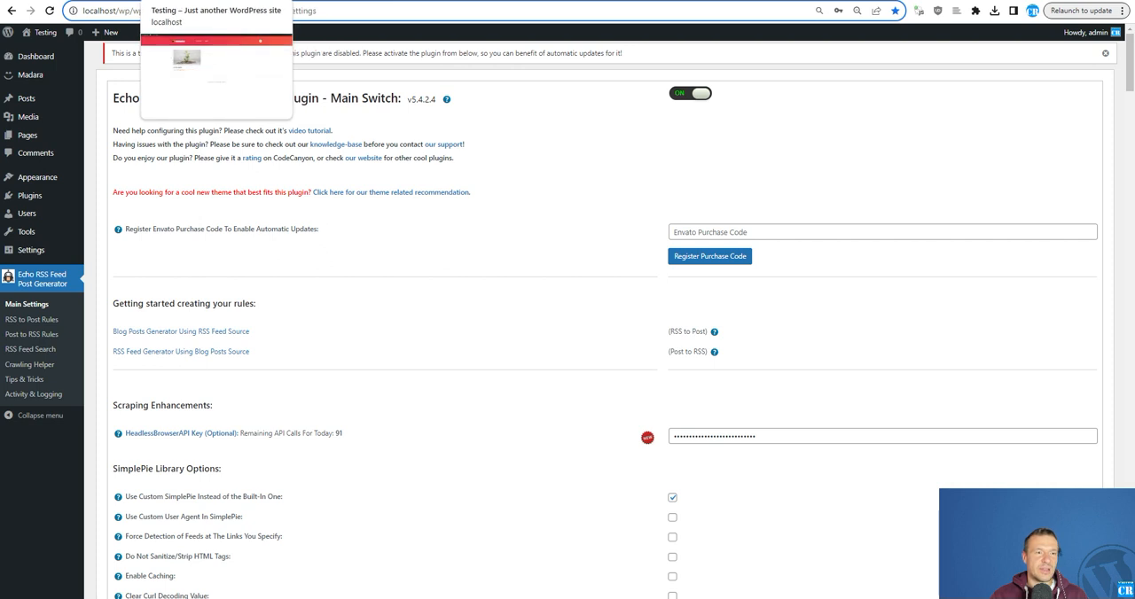
click(195, 0)
click(80, 0)
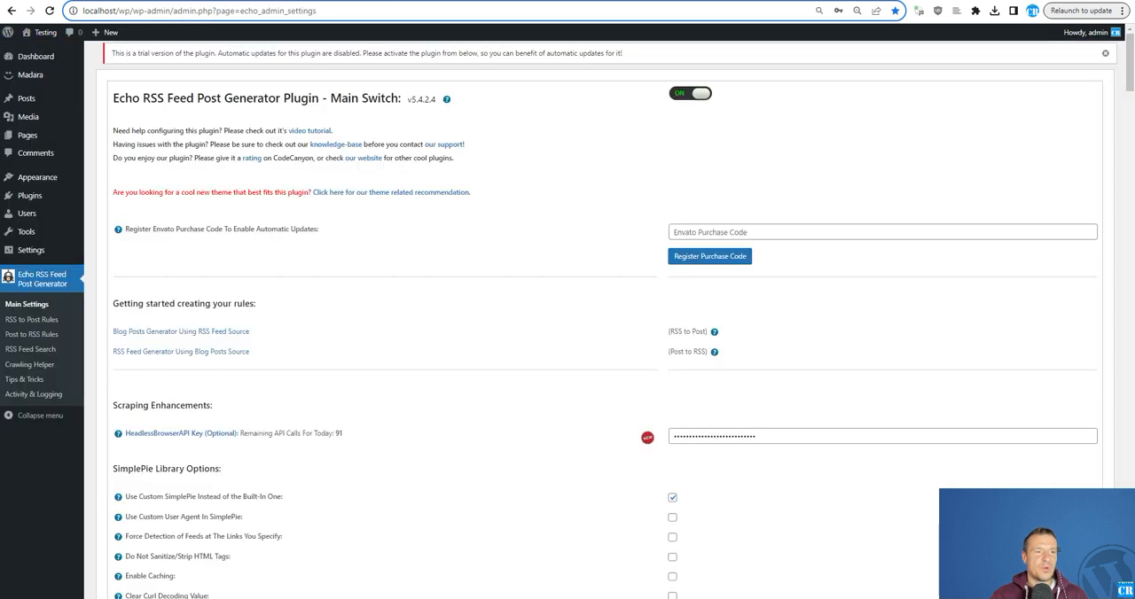
- Find the Custom Post Type UI plugin by searching the plugin directory for "cptui", and install and activate it
mouse_move(40, 201)
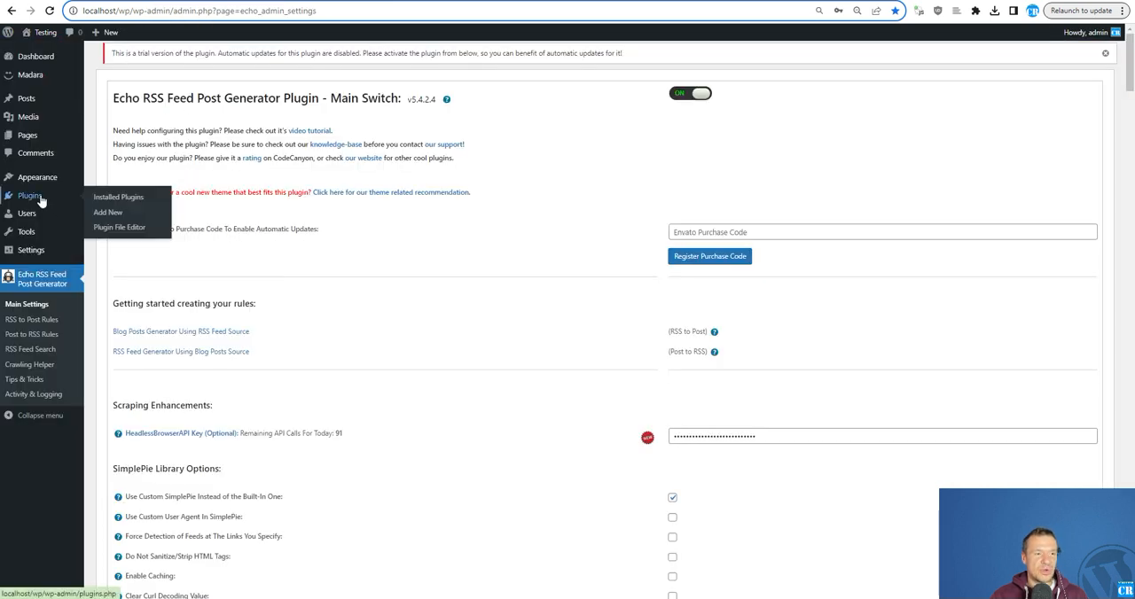
click(104, 214)
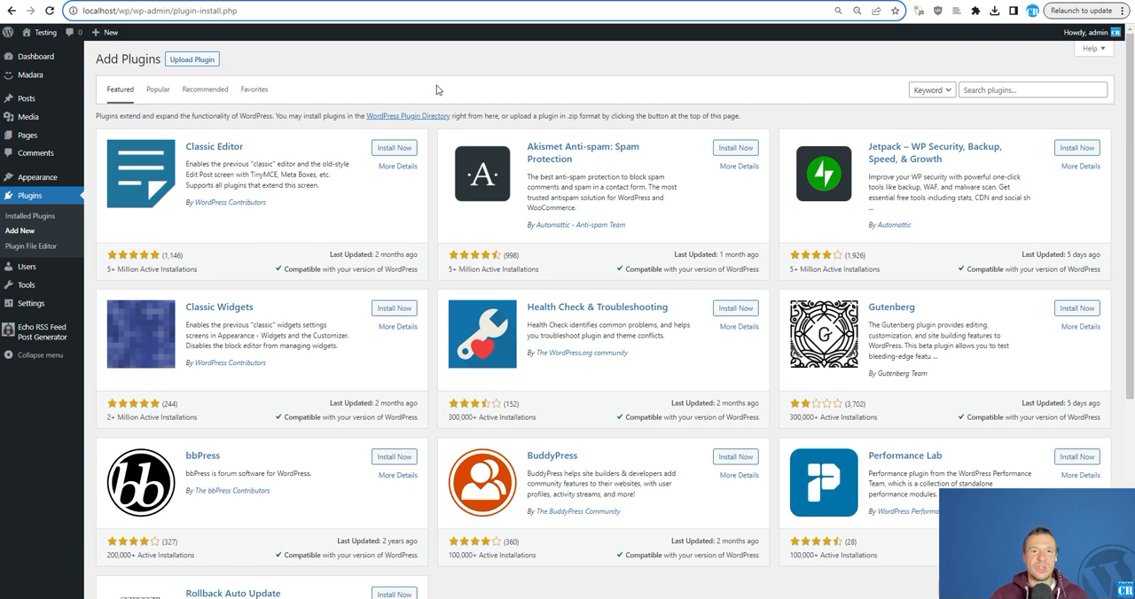
click(1000, 89)
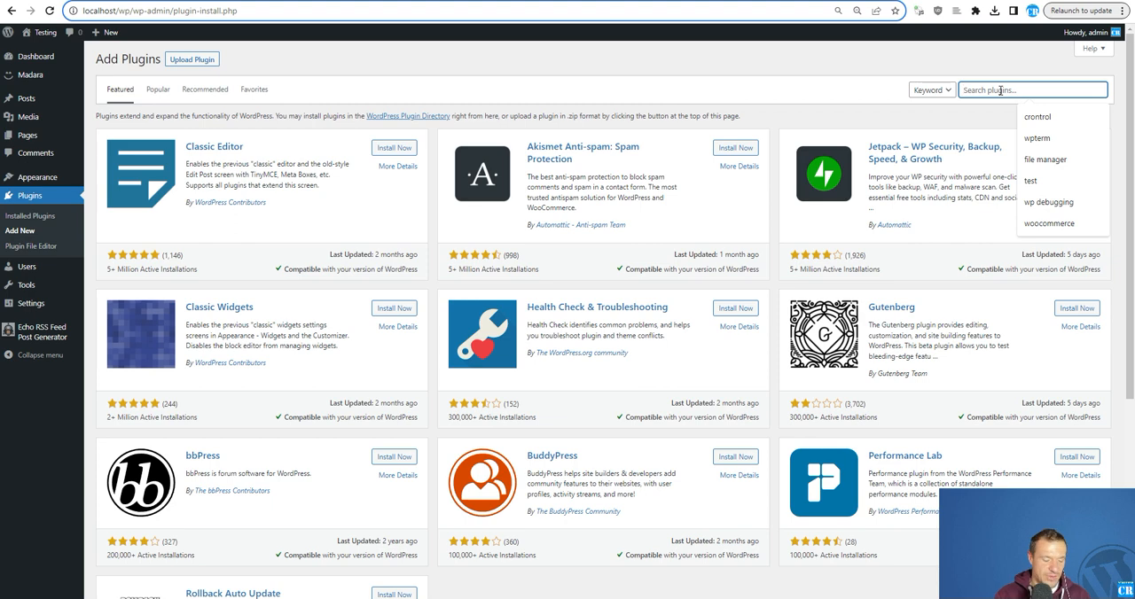
text(cpt)
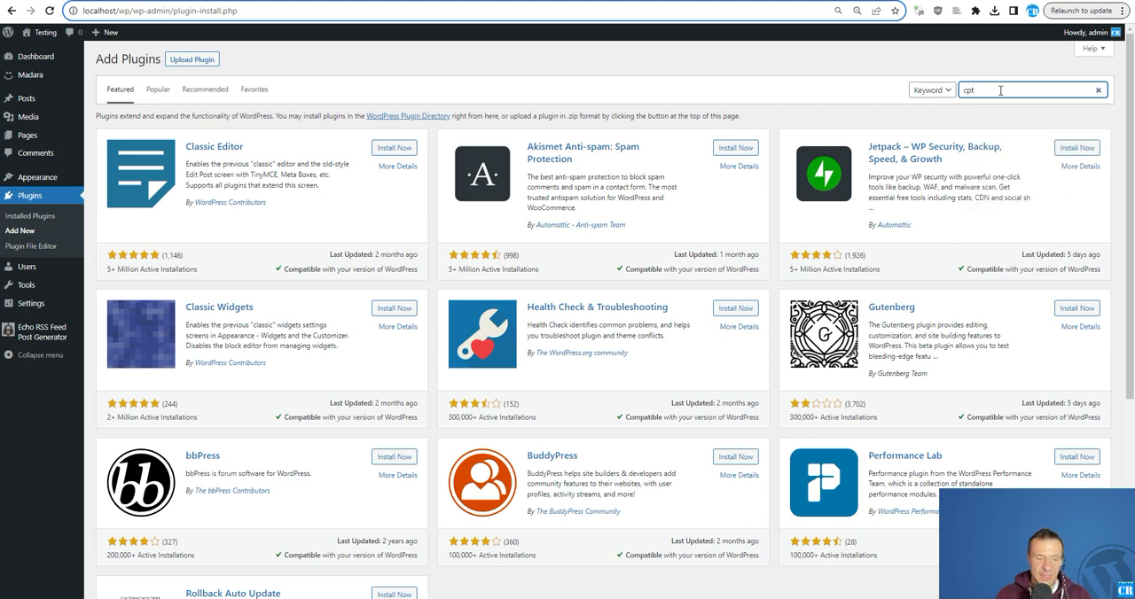
text(ui)
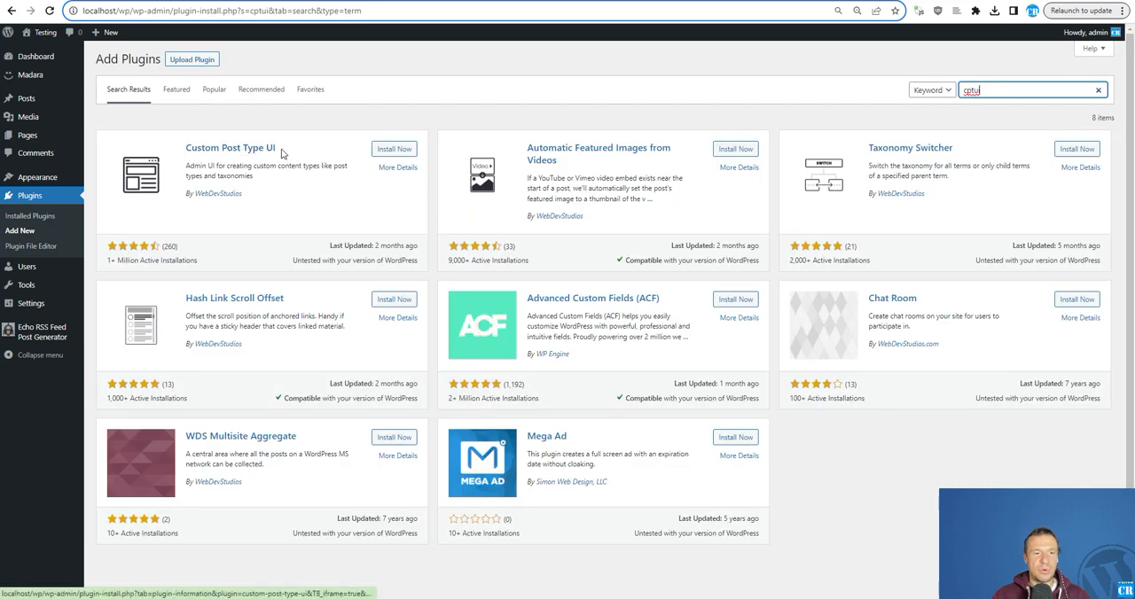
click(400, 150)
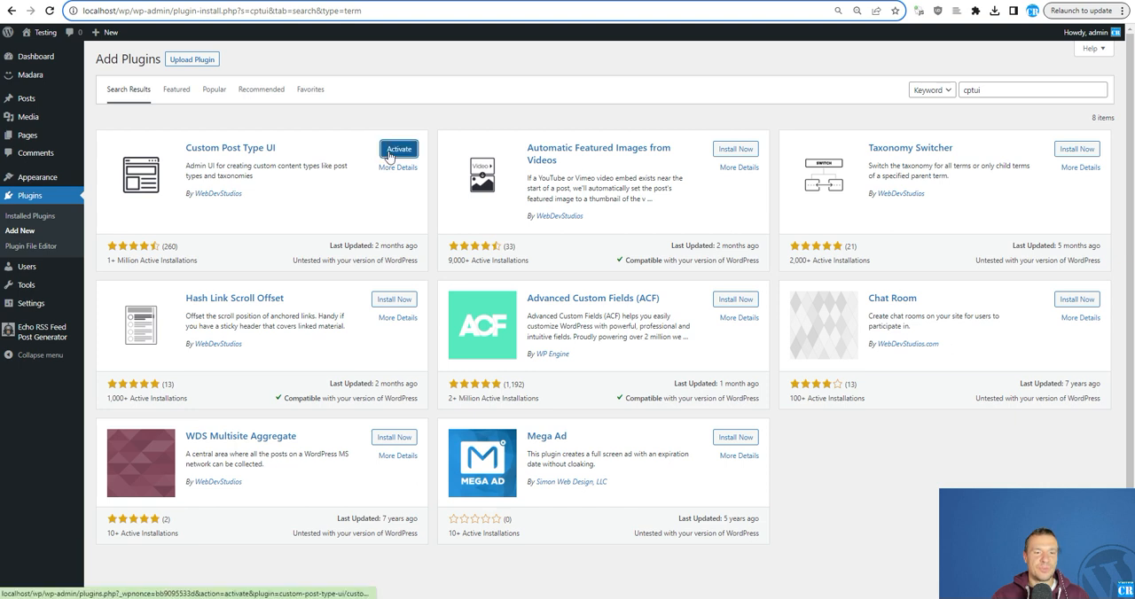
click(396, 150)
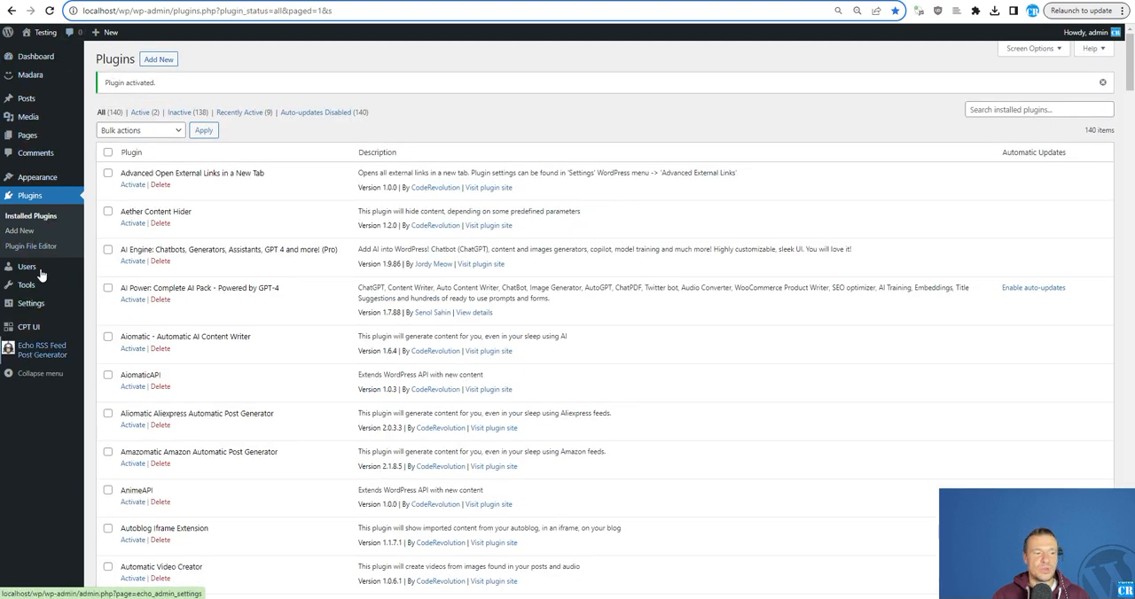
- Add a custom post type with the slug "hidden", plural label "Hiddens" and singular label "Hidden"
mouse_move(26, 330)
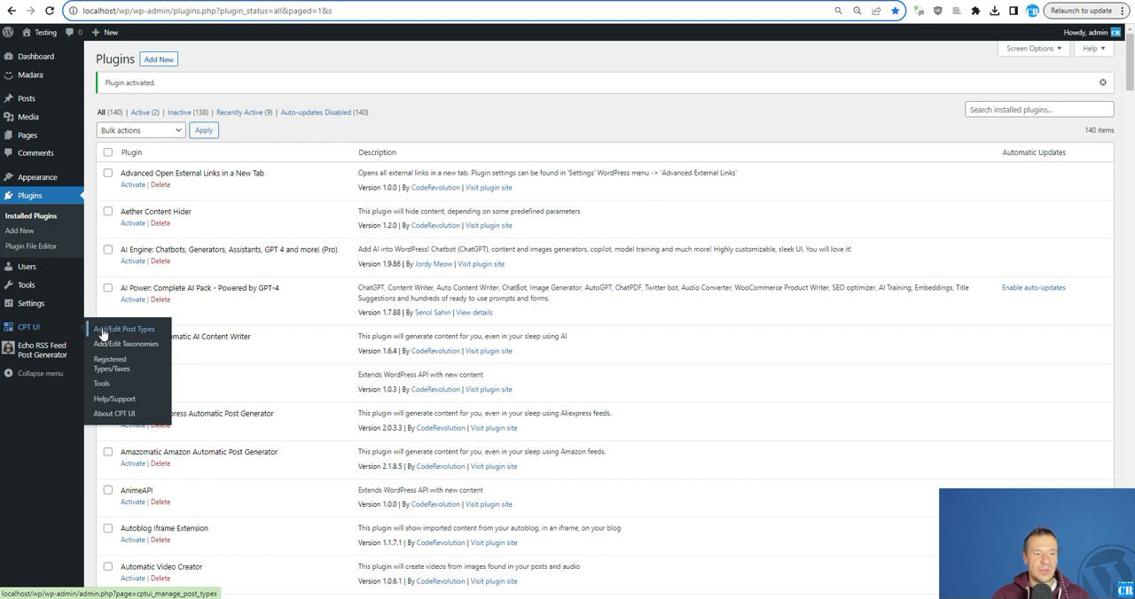
click(131, 330)
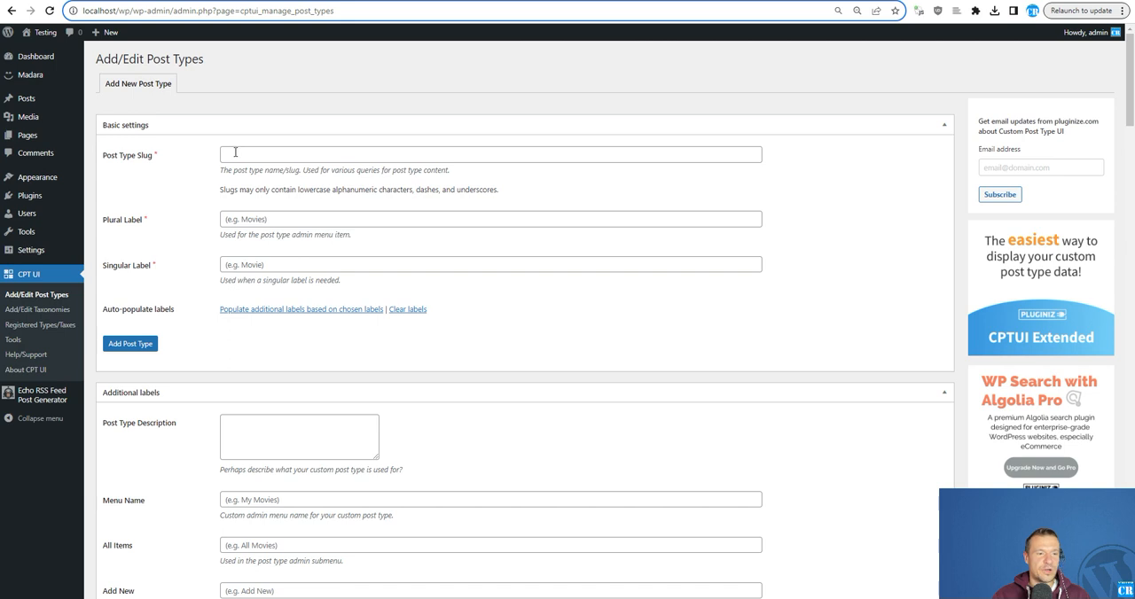
click(235, 153)
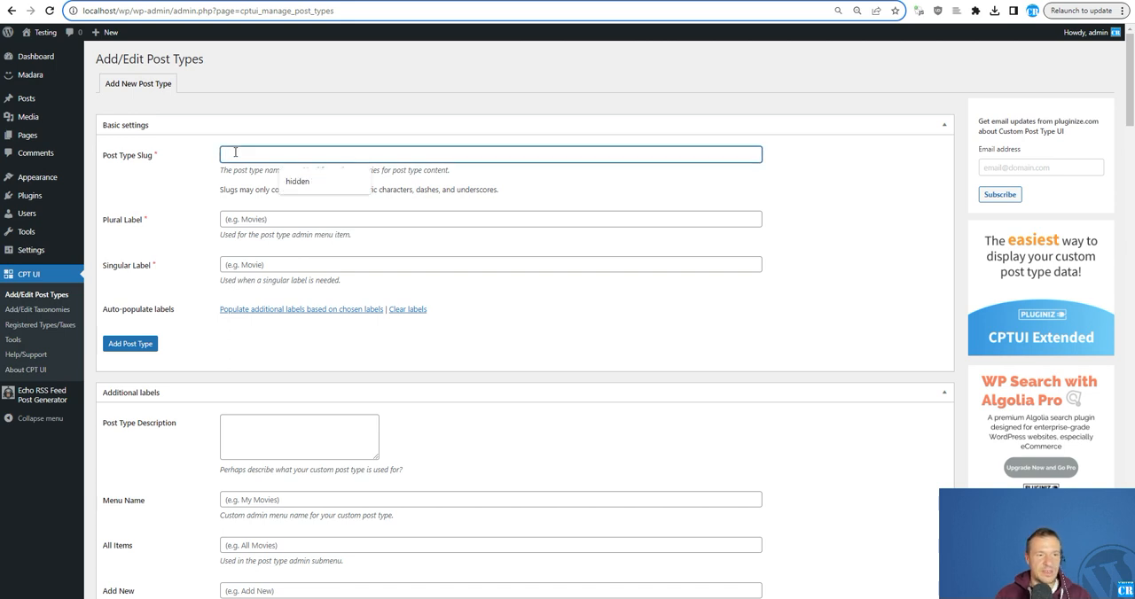
text(hidden)
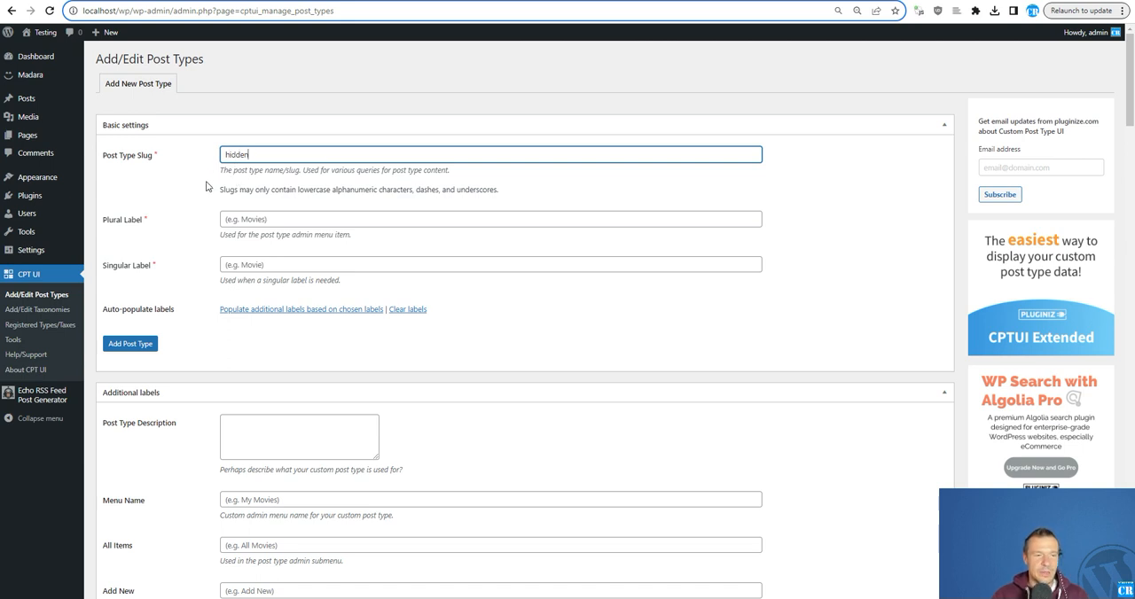
click(222, 221)
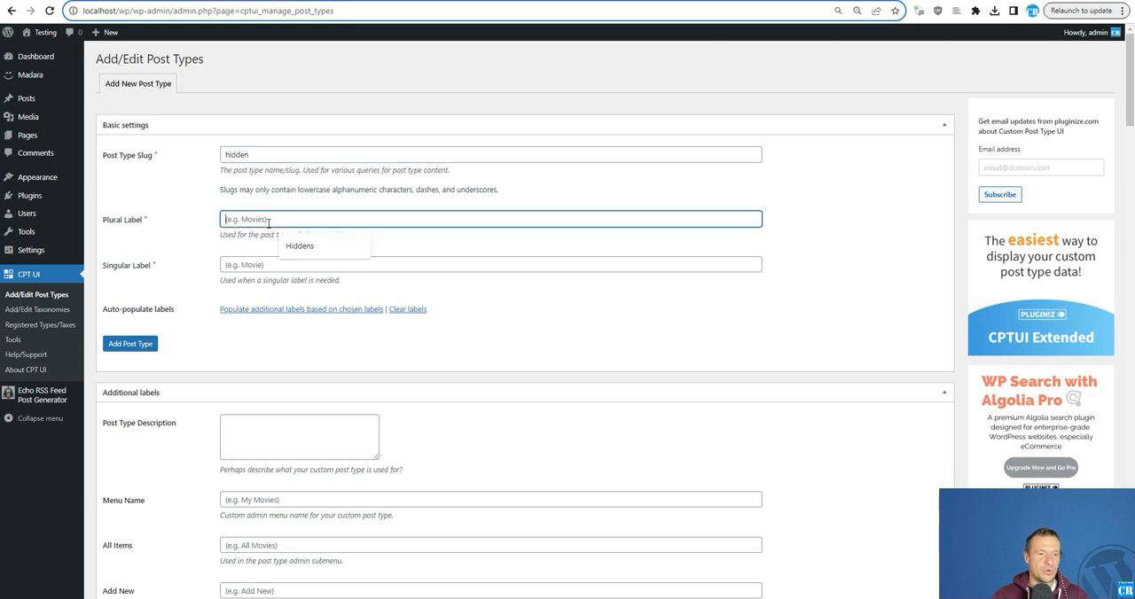
text(Hiddens)
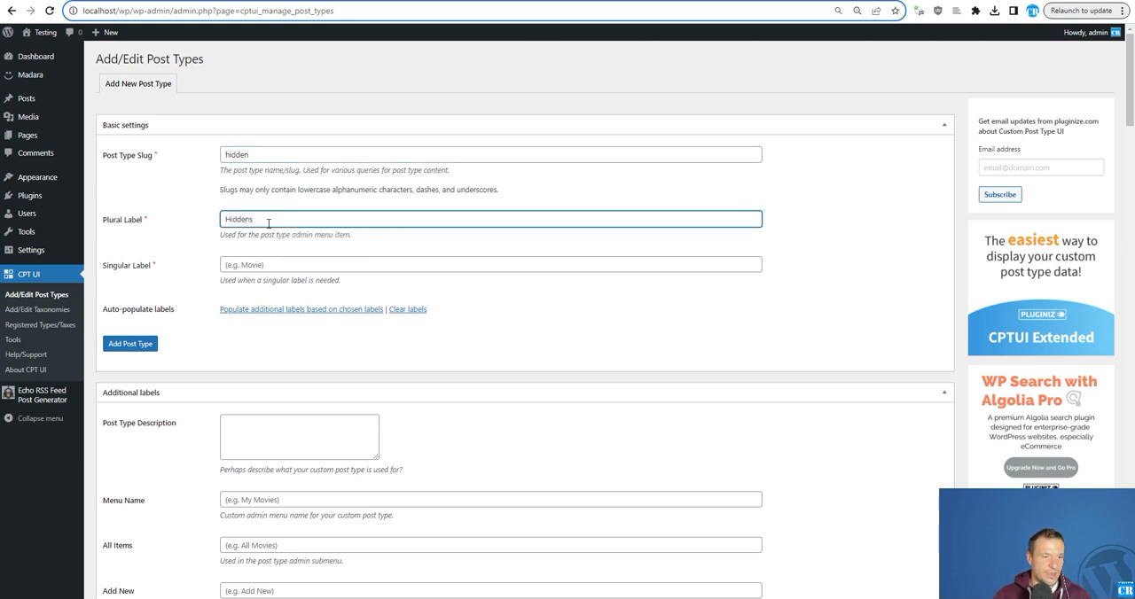
click(248, 268)
text(Hidd)
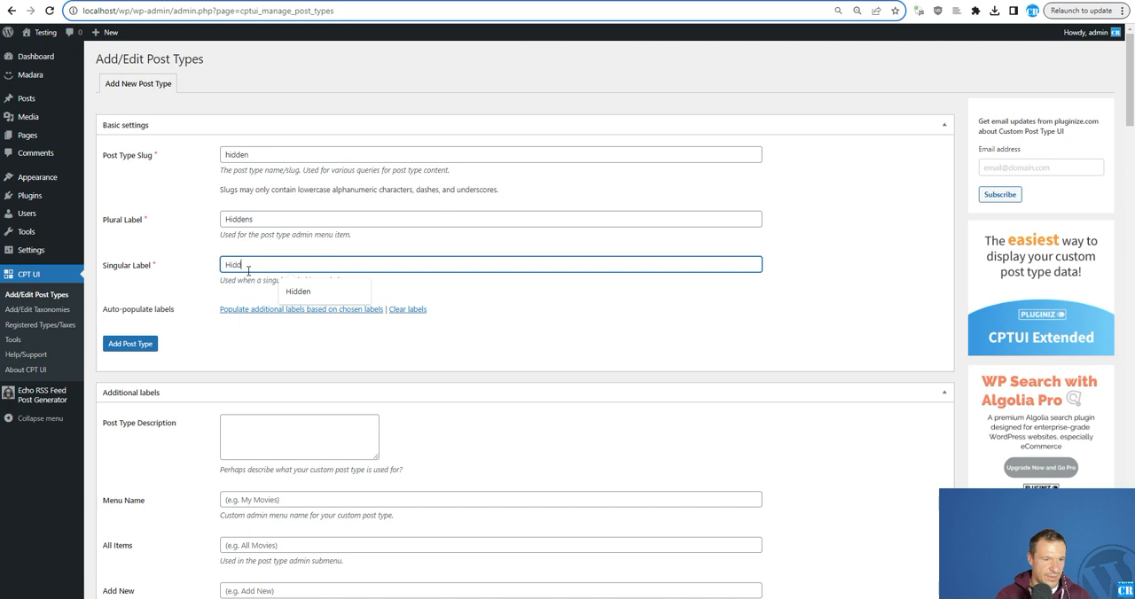
text(en)
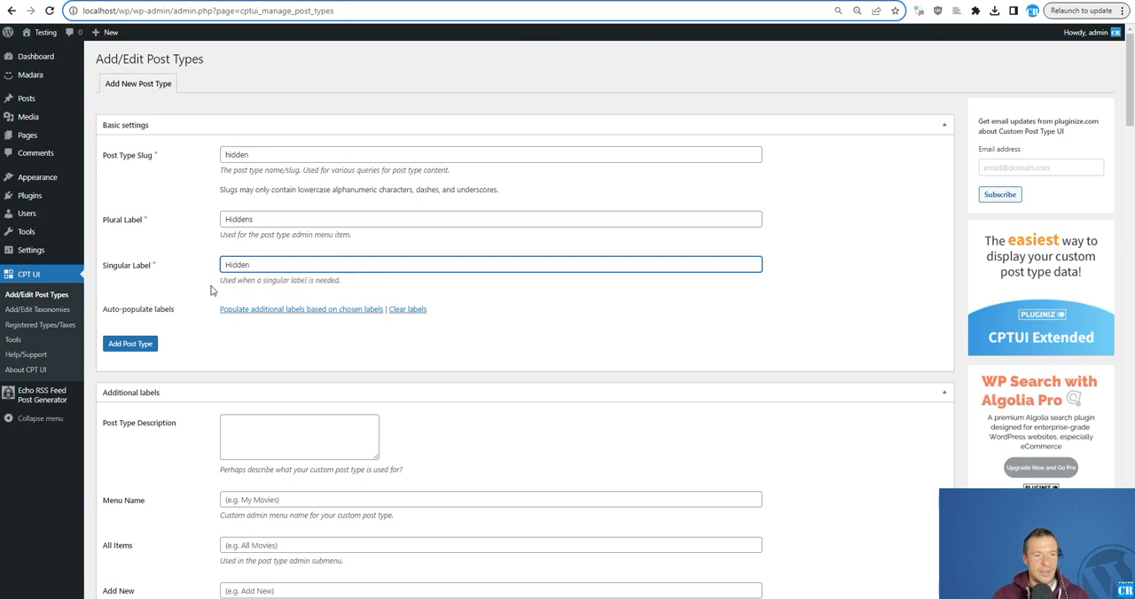
click(124, 349)
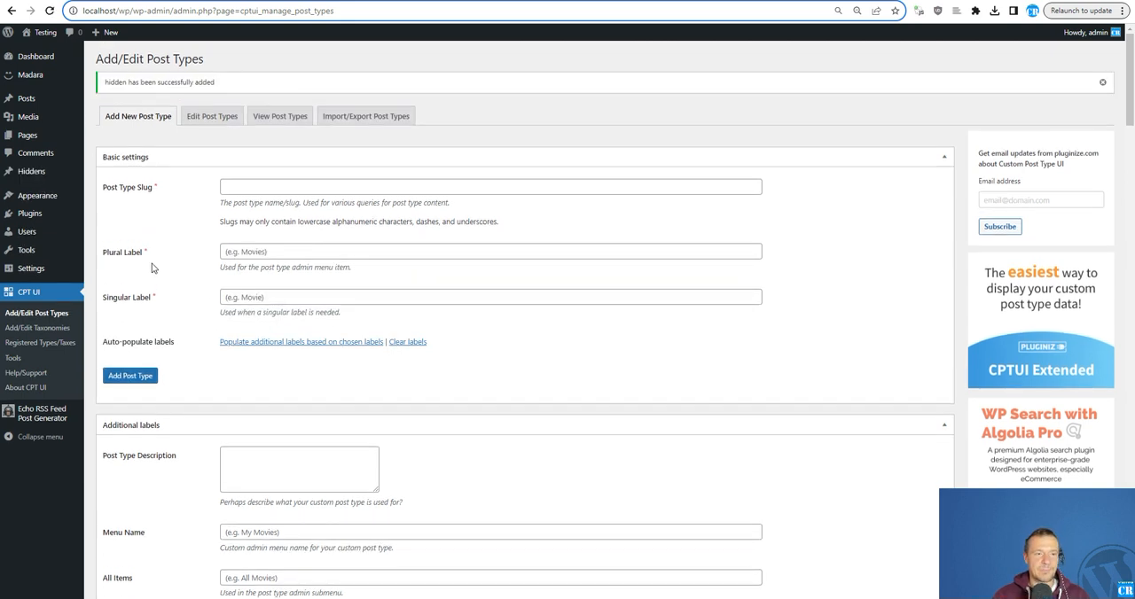
- Edit the Hiddens post type to set Has Archive to True, save it and review its settings
click(203, 117)
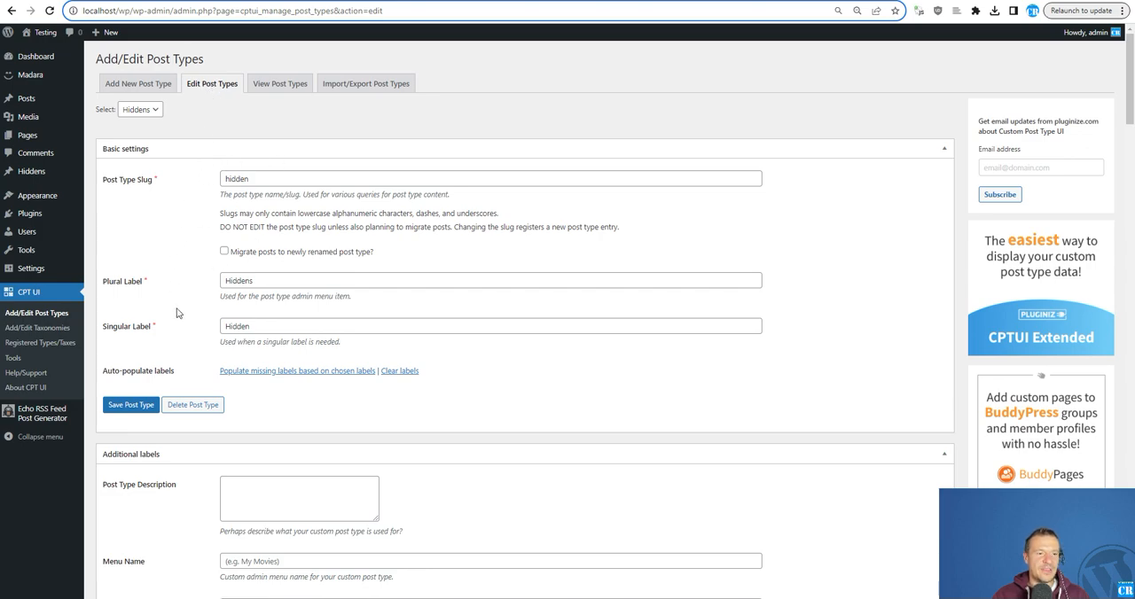
scroll(253, 337, down, 12)
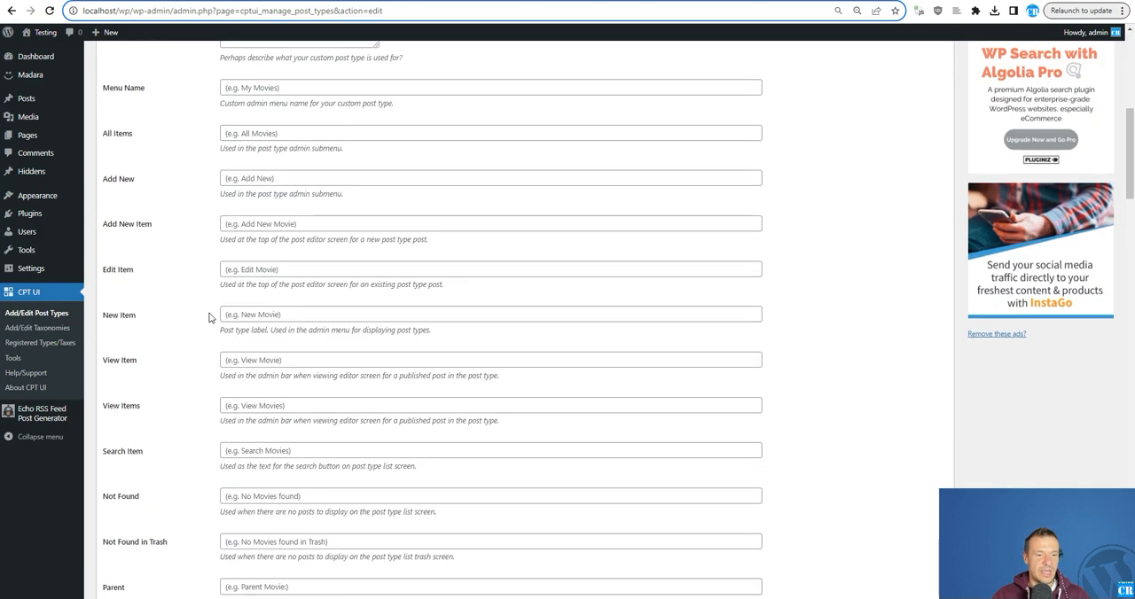
scroll(197, 308, down, 9)
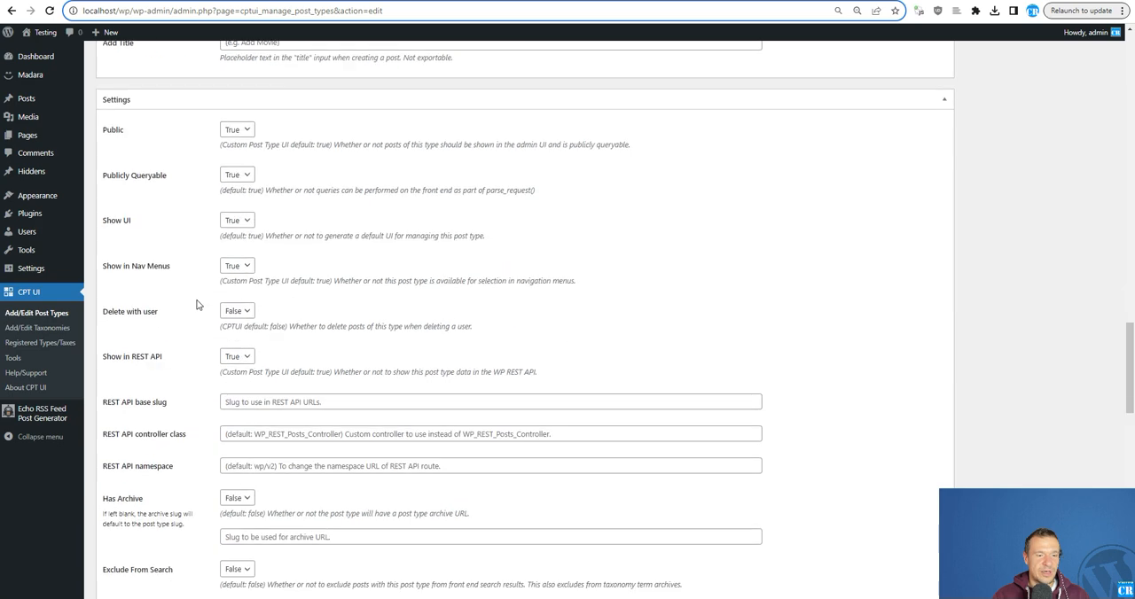
scroll(197, 305, down, 3)
scroll(248, 124, up, 3)
scroll(171, 255, down, 1)
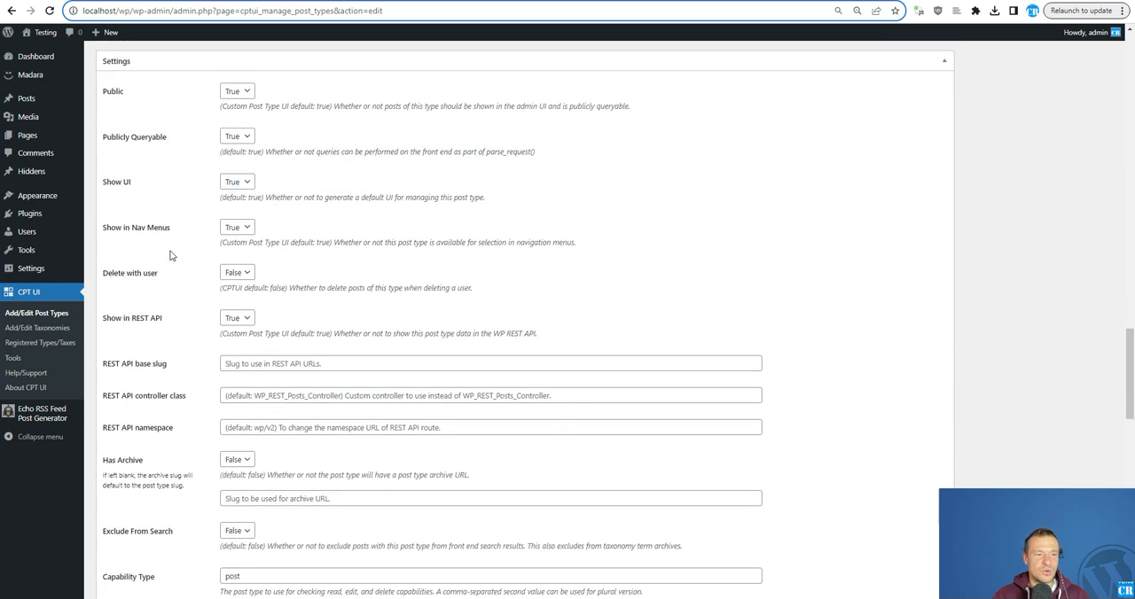
scroll(171, 255, down, 1)
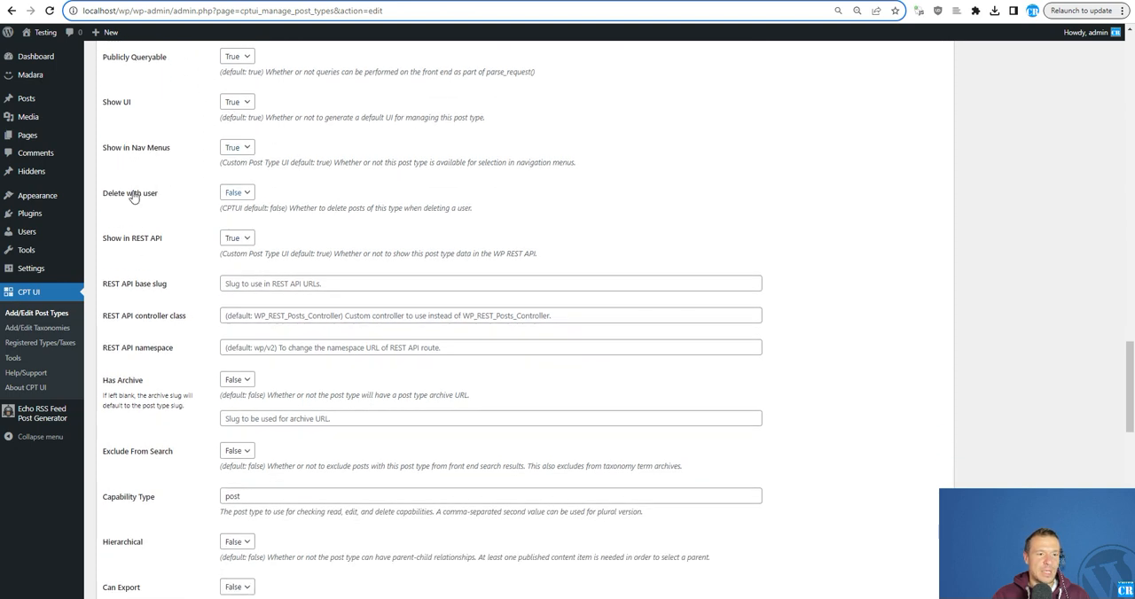
scroll(142, 288, down, 2)
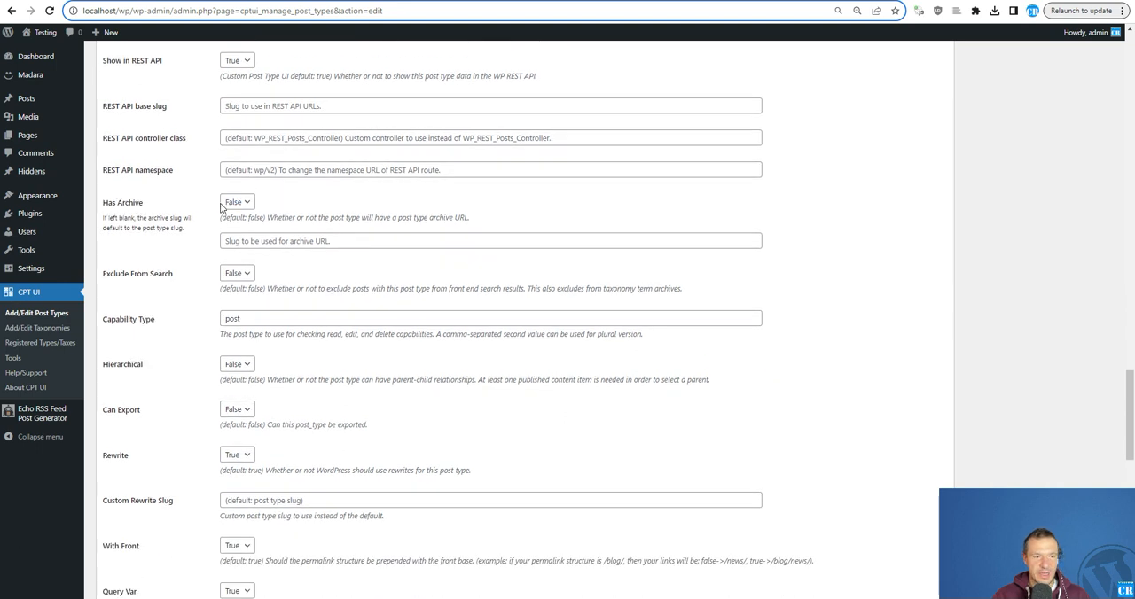
click(227, 204)
click(236, 227)
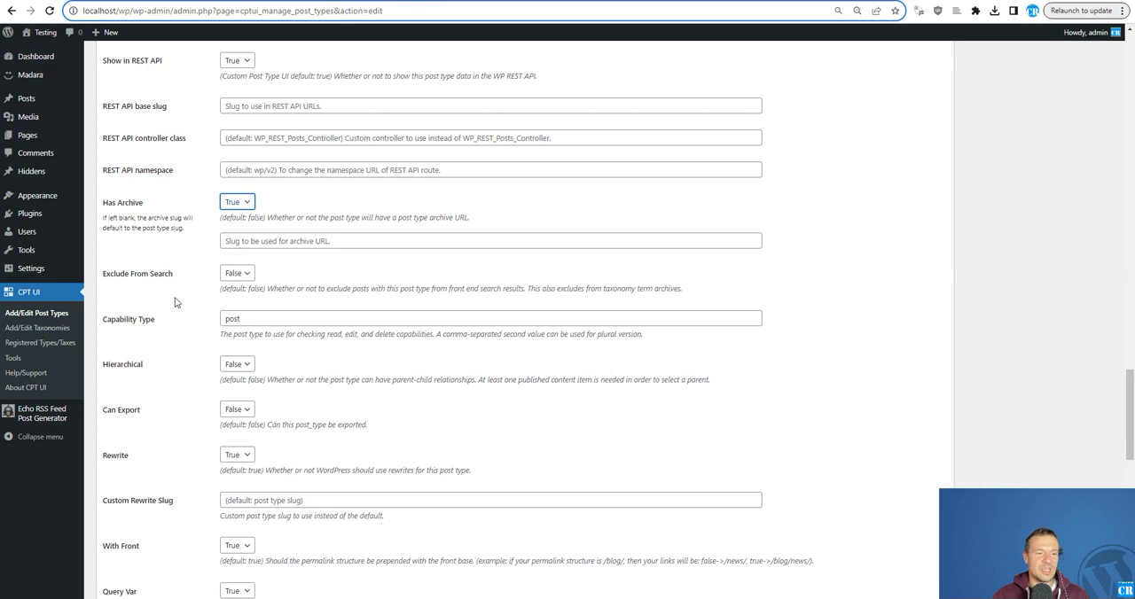
scroll(175, 303, down, 1)
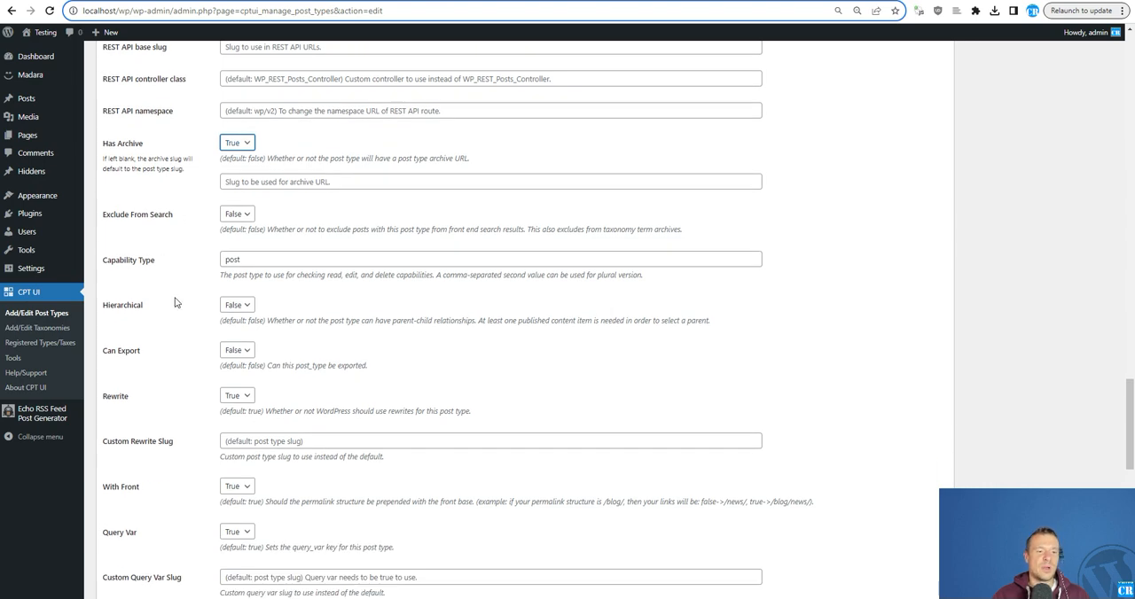
scroll(175, 303, down, 12)
click(113, 553)
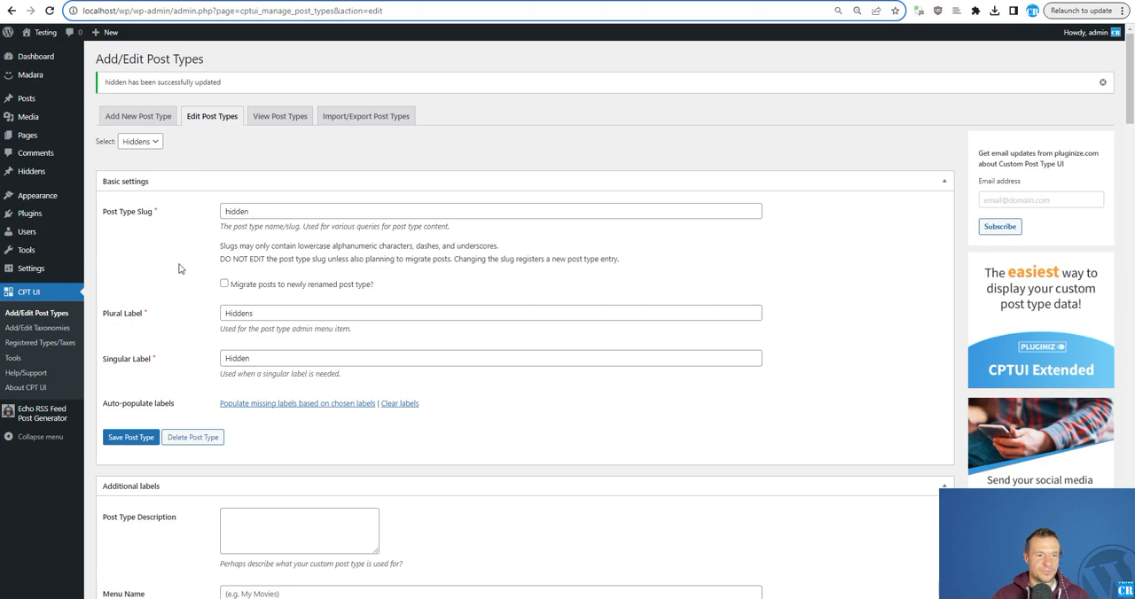
scroll(187, 227, down, 15)
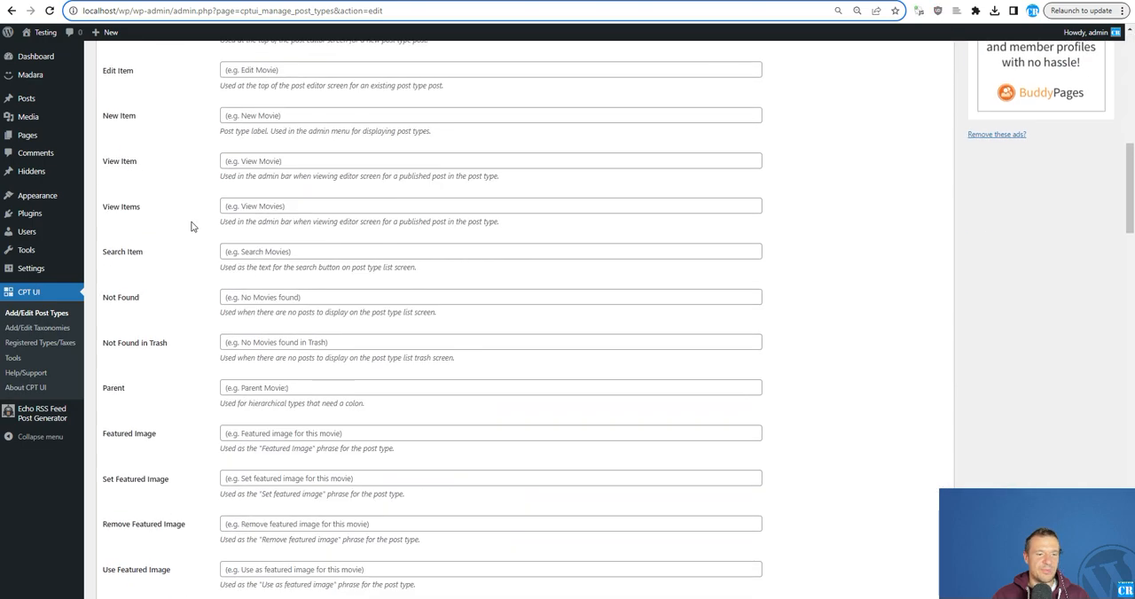
scroll(187, 228, down, 15)
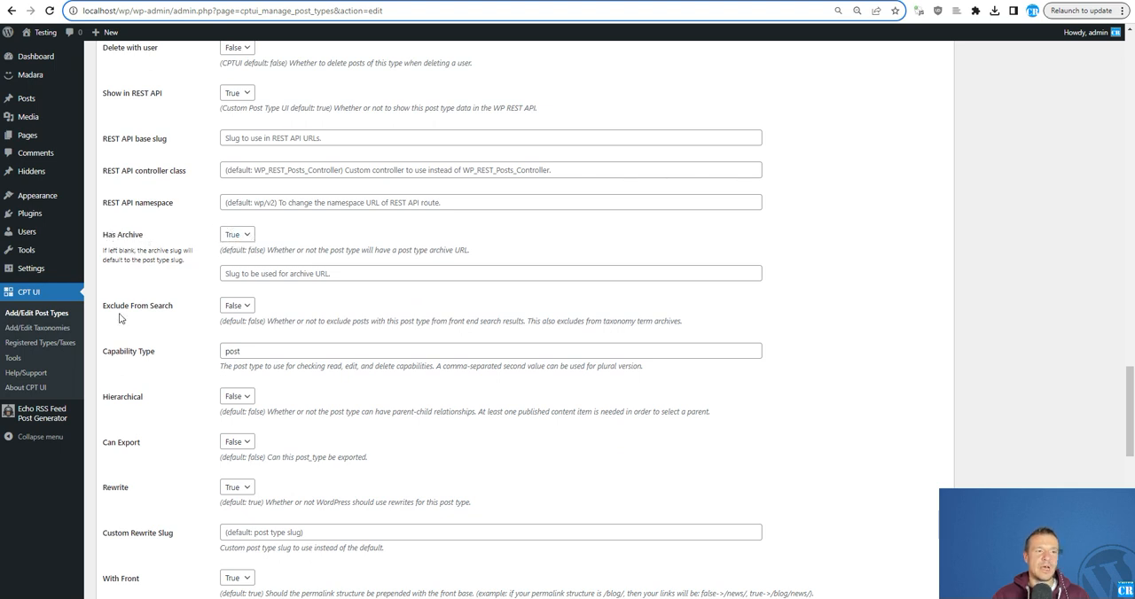
mouse_move(35, 413)
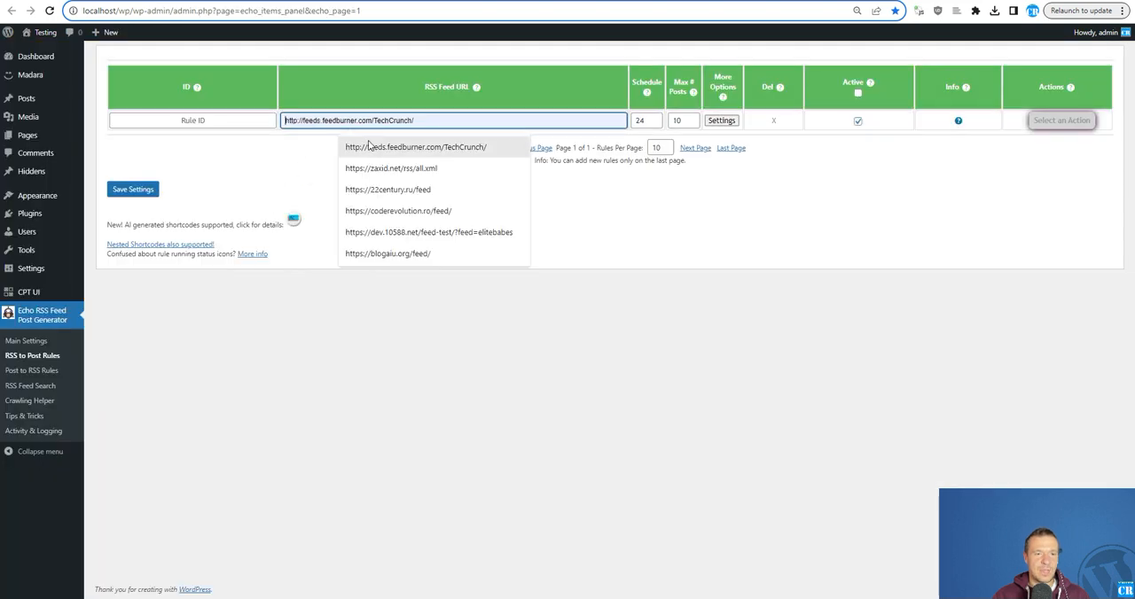
click(369, 147)
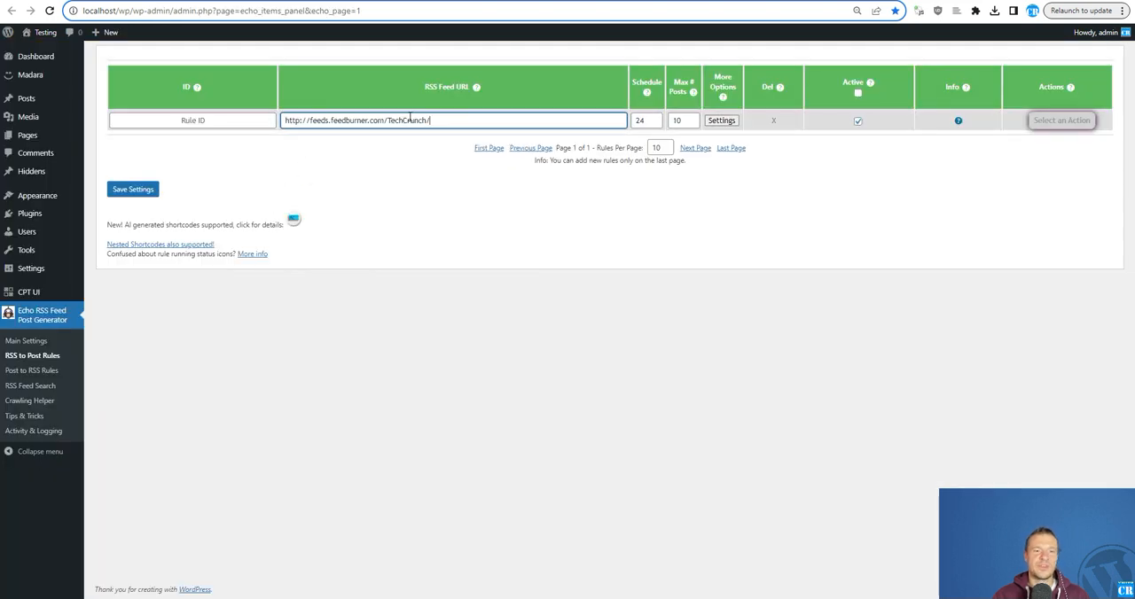
key(Tab)
key(Tab)
text(2)
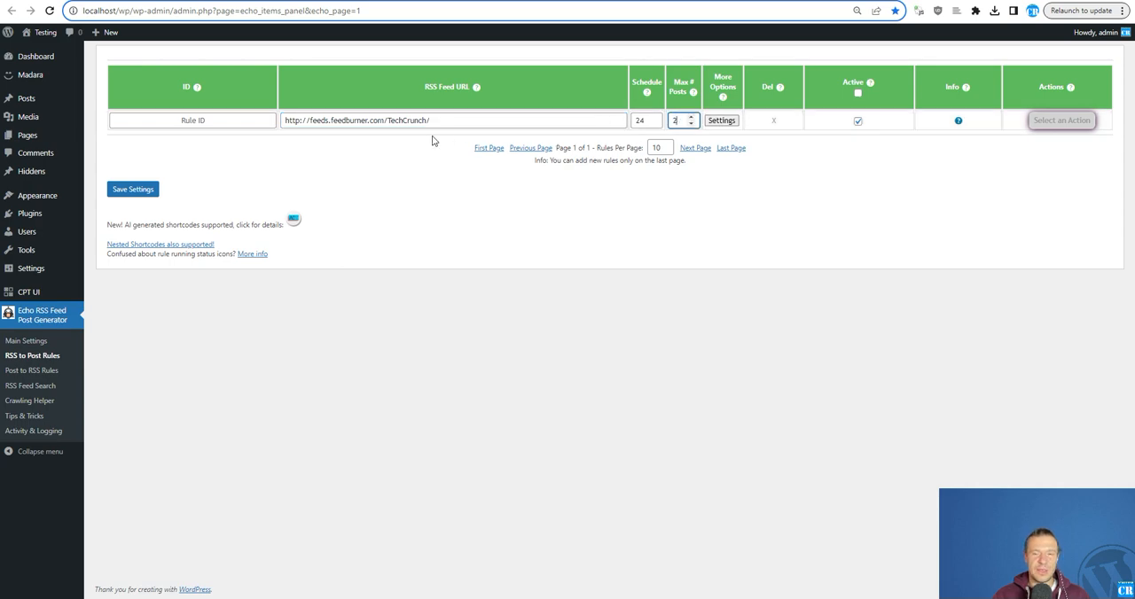
- Set the new rule's Generated Post Type to hidden in its advanced settings and save the rule
click(720, 121)
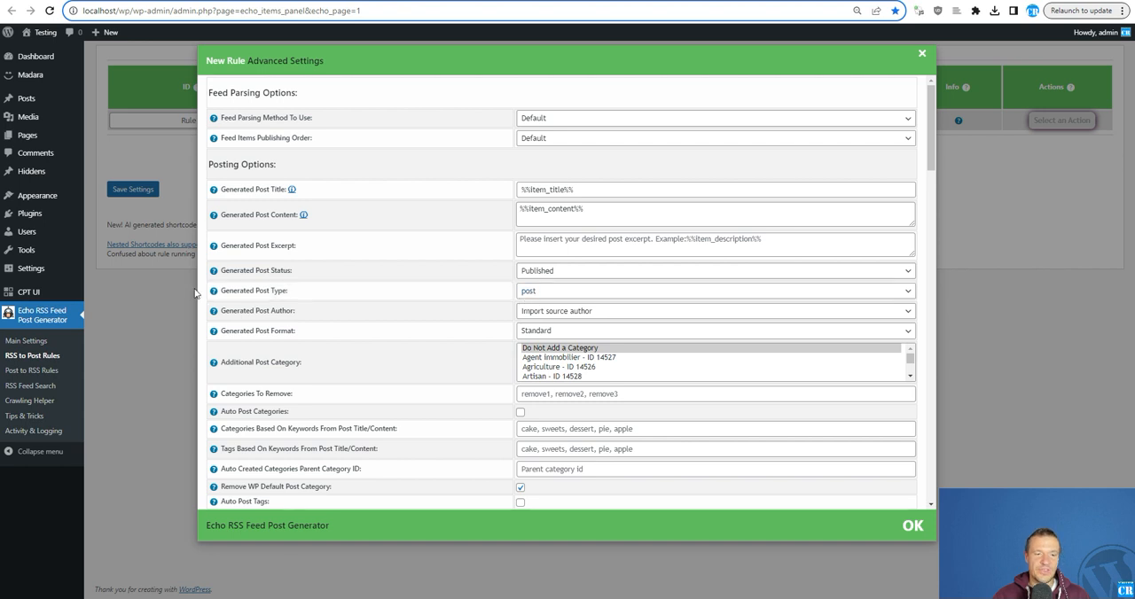
drag(221, 290, 288, 291)
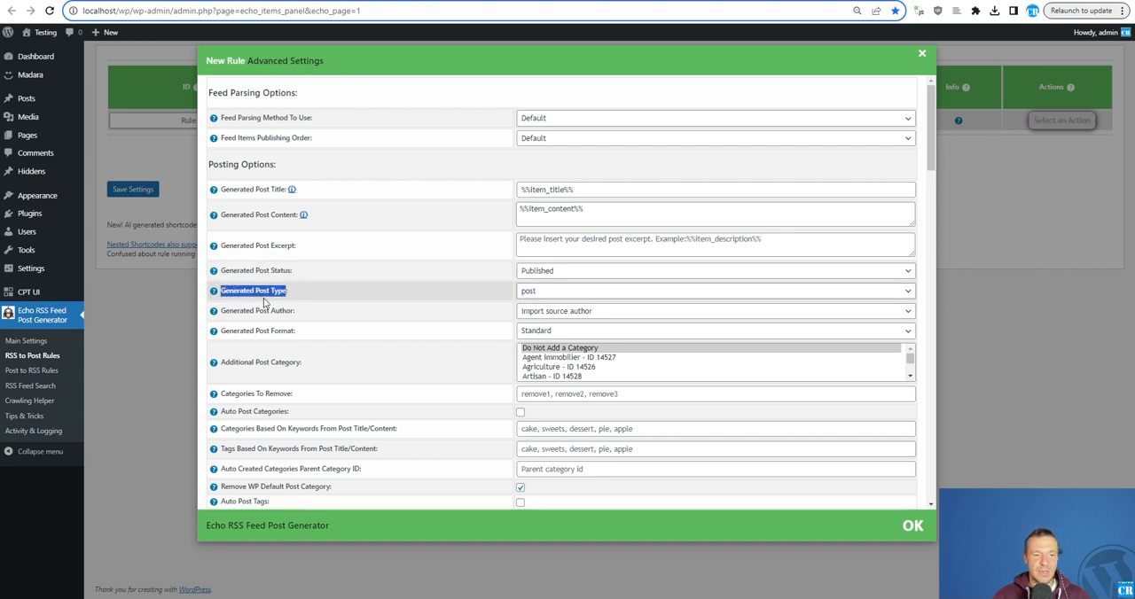
click(528, 293)
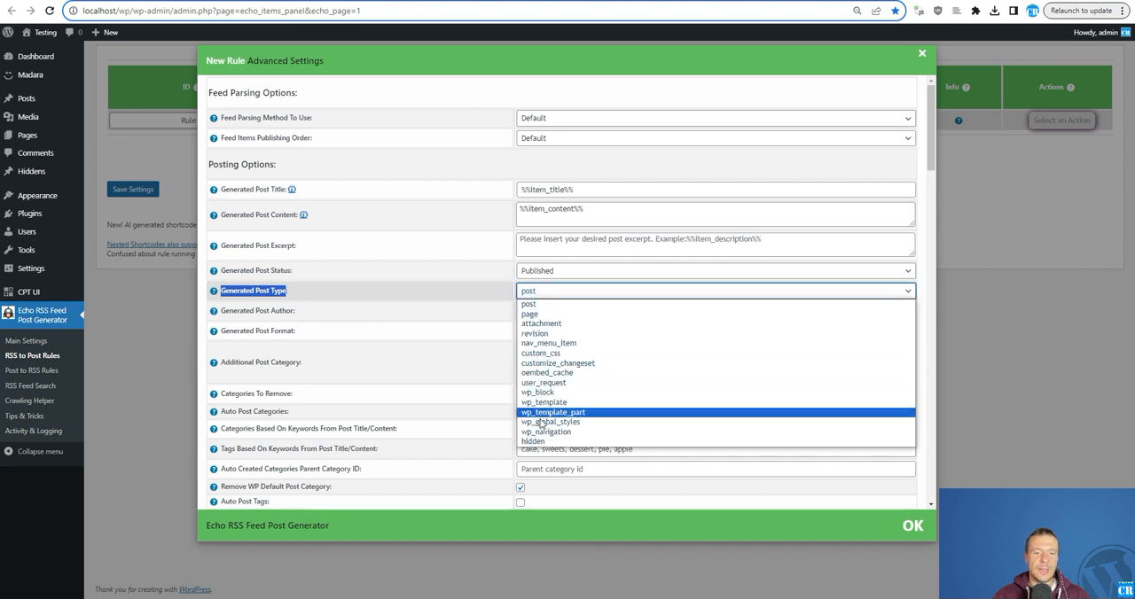
click(535, 441)
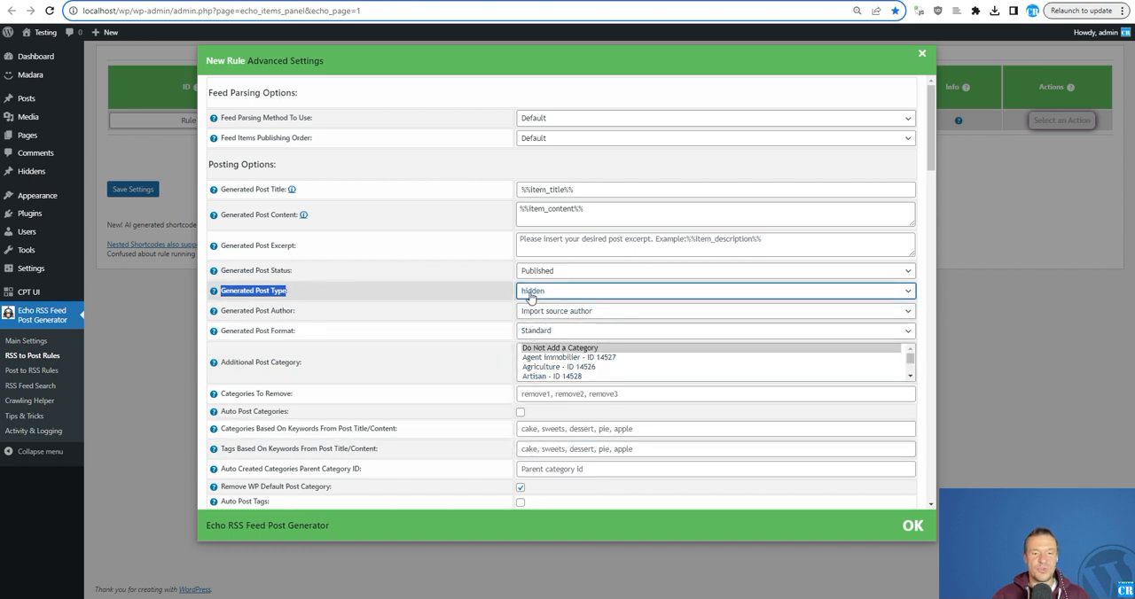
click(144, 193)
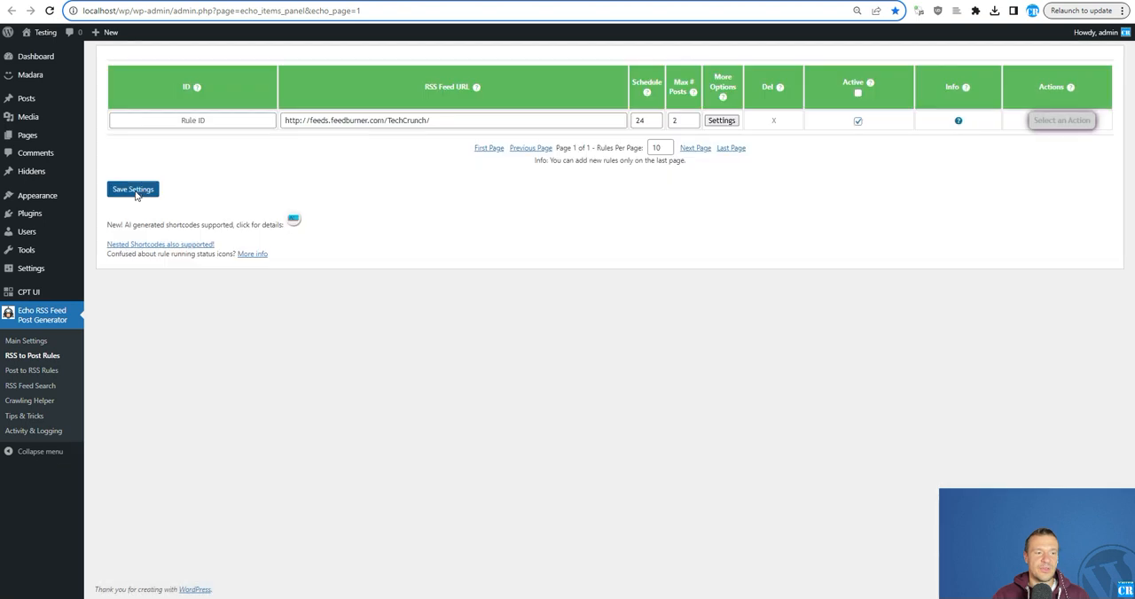
click(135, 195)
- Run the TechCrunch feed rule now and confirm the import
click(1061, 119)
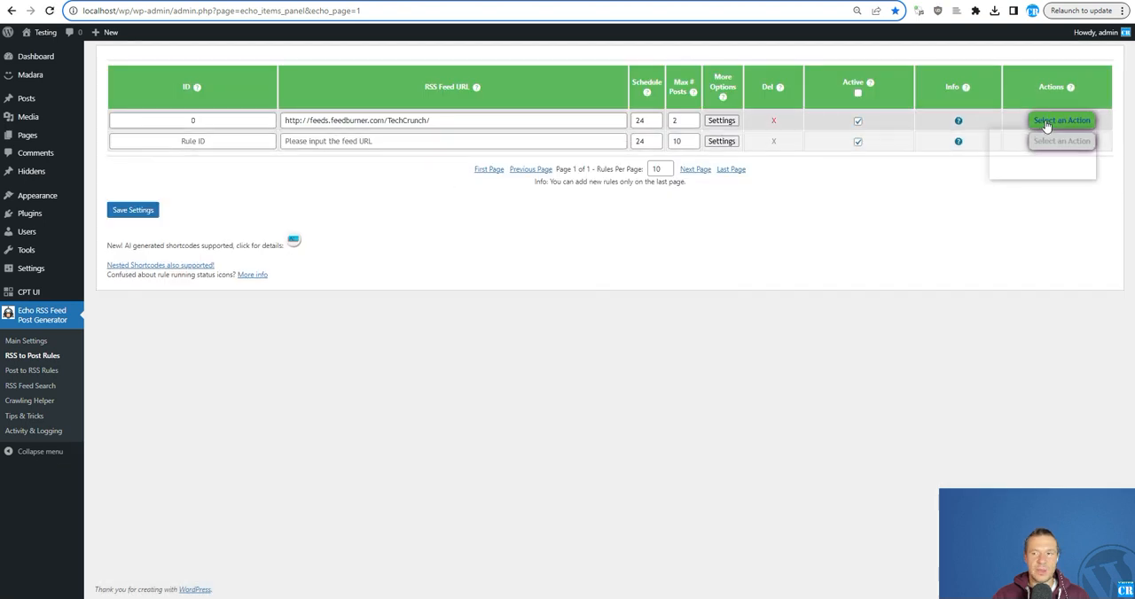
click(1032, 153)
key(Return)
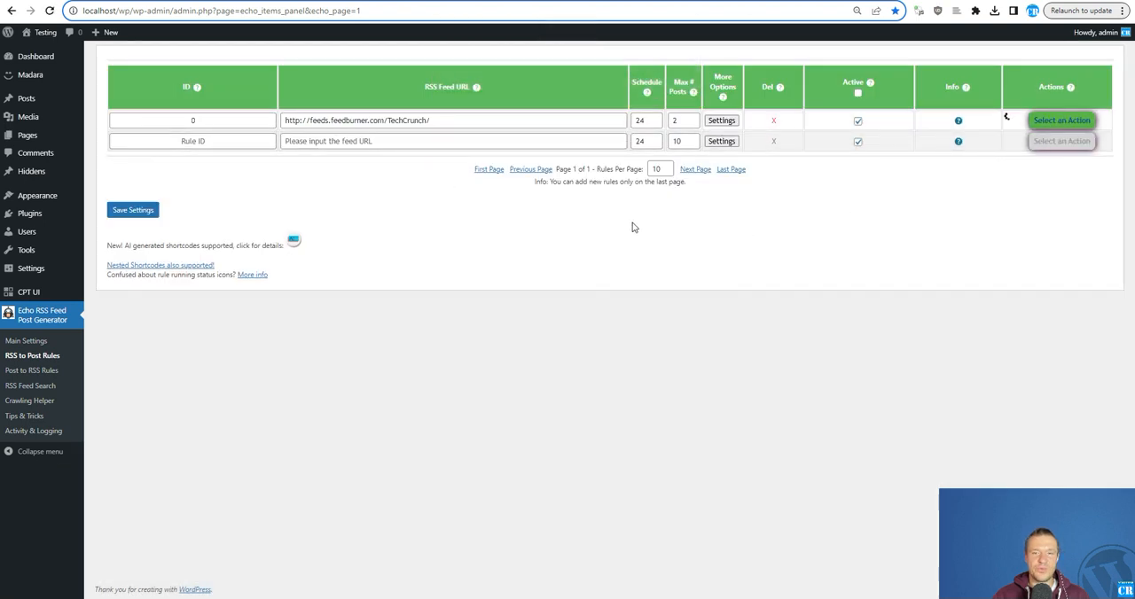
- Reload the site's front page to check for imported posts, and open the admin list of all Hiddens
click(297, 1)
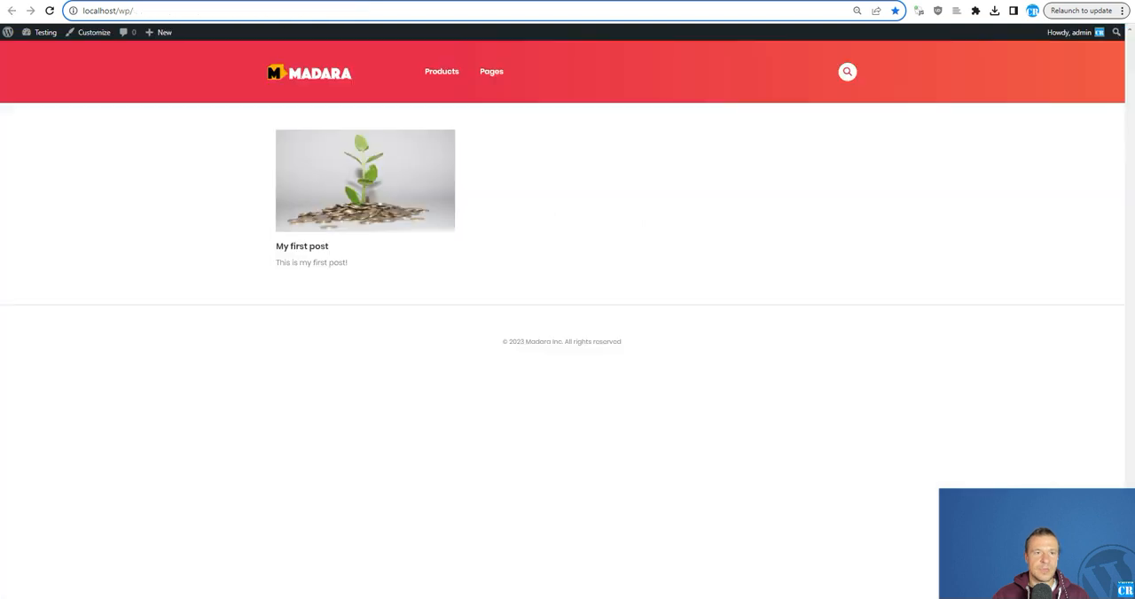
click(52, 11)
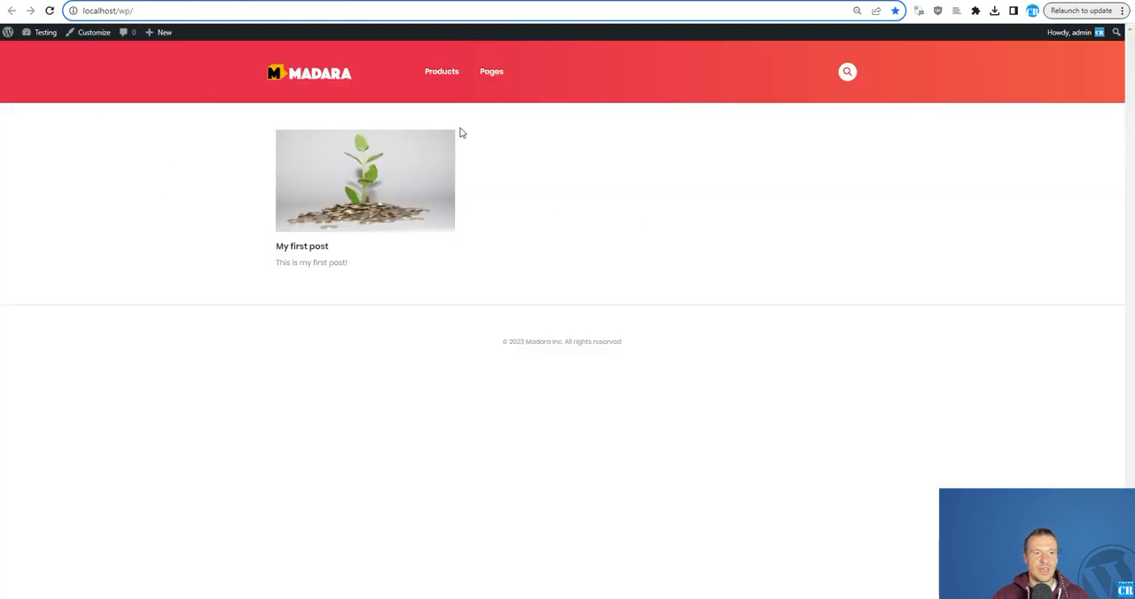
click(98, 0)
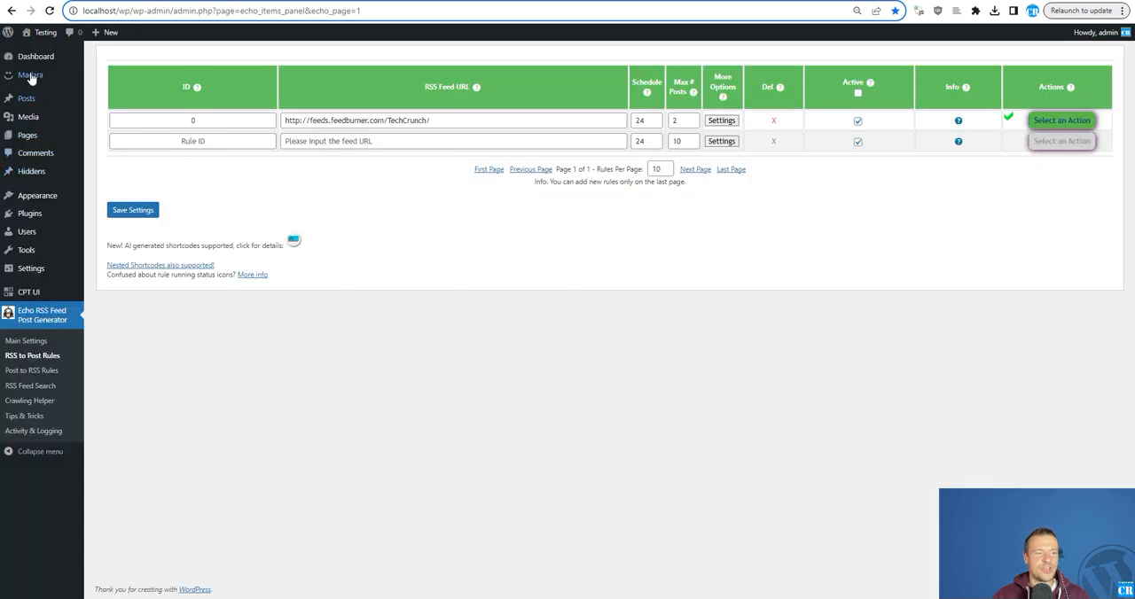
mouse_move(23, 175)
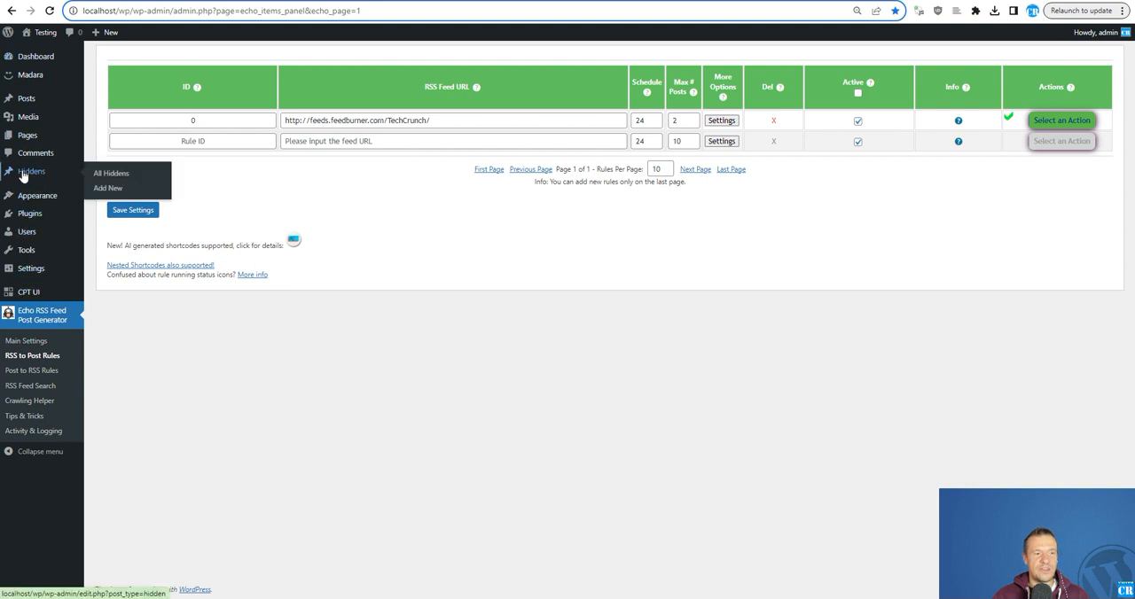
click(23, 176)
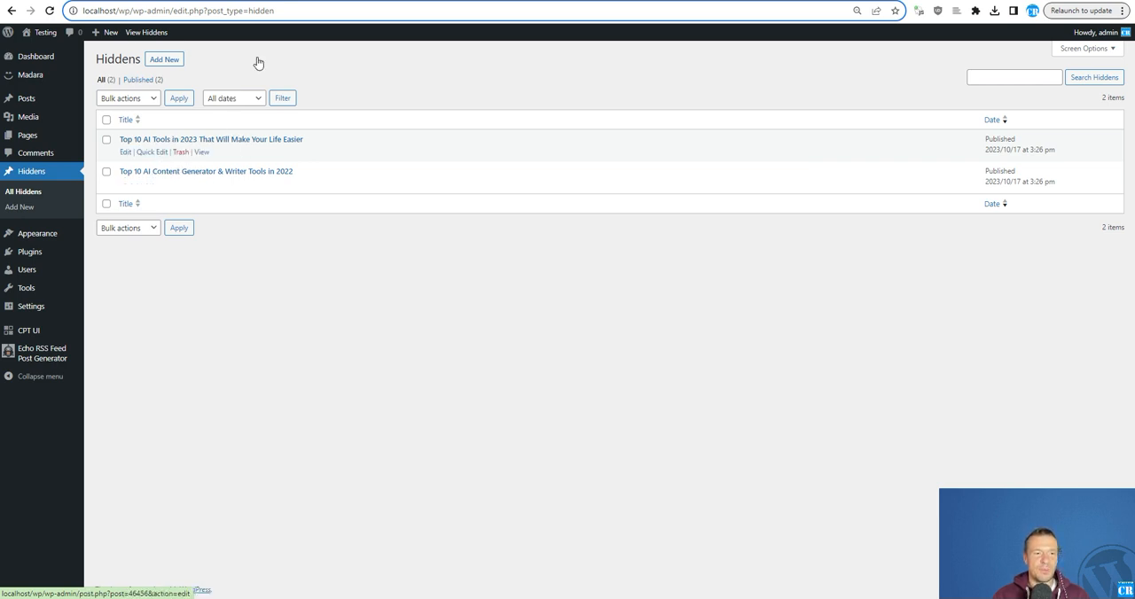
- Visit the archive at localhost/wp/hidden, view the "Top 10 AI Tools in 2023" post and return to the archive
click(297, 1)
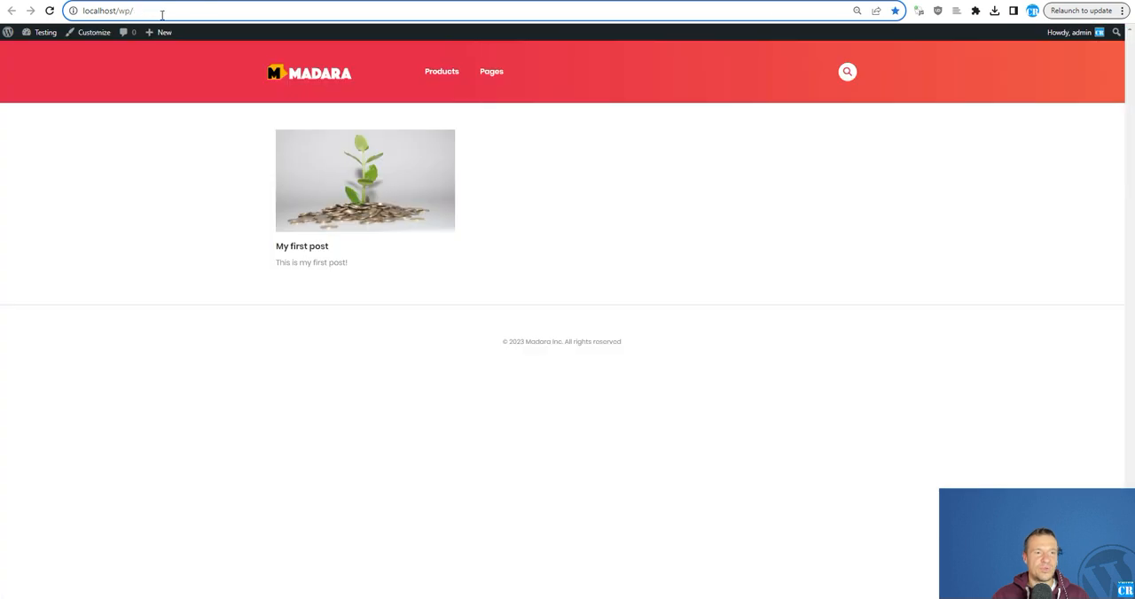
click(228, 0)
click(286, 1)
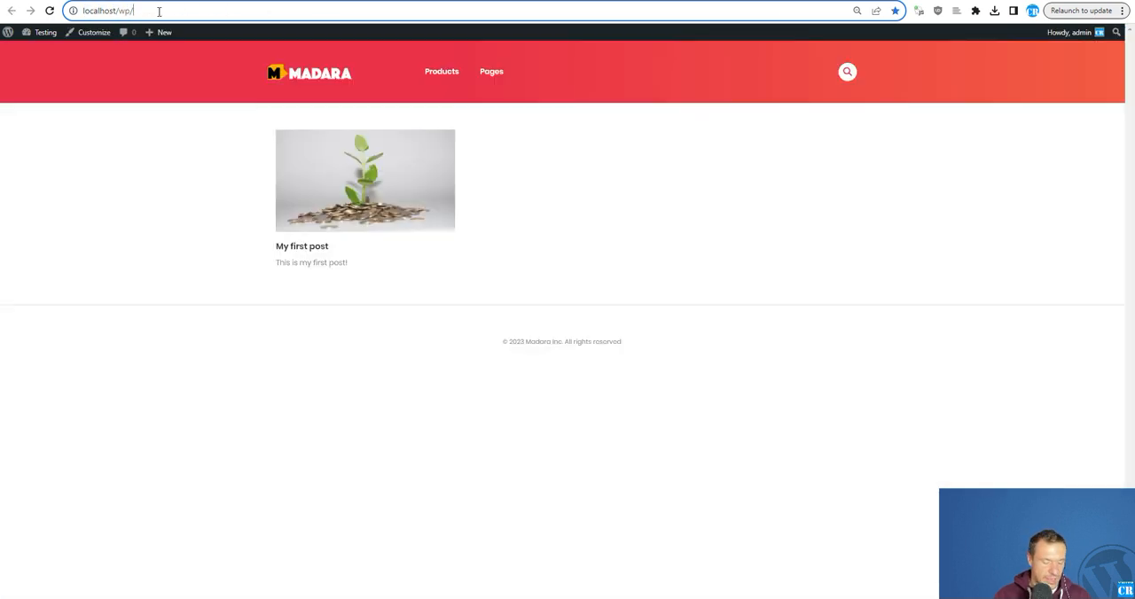
text(hidde)
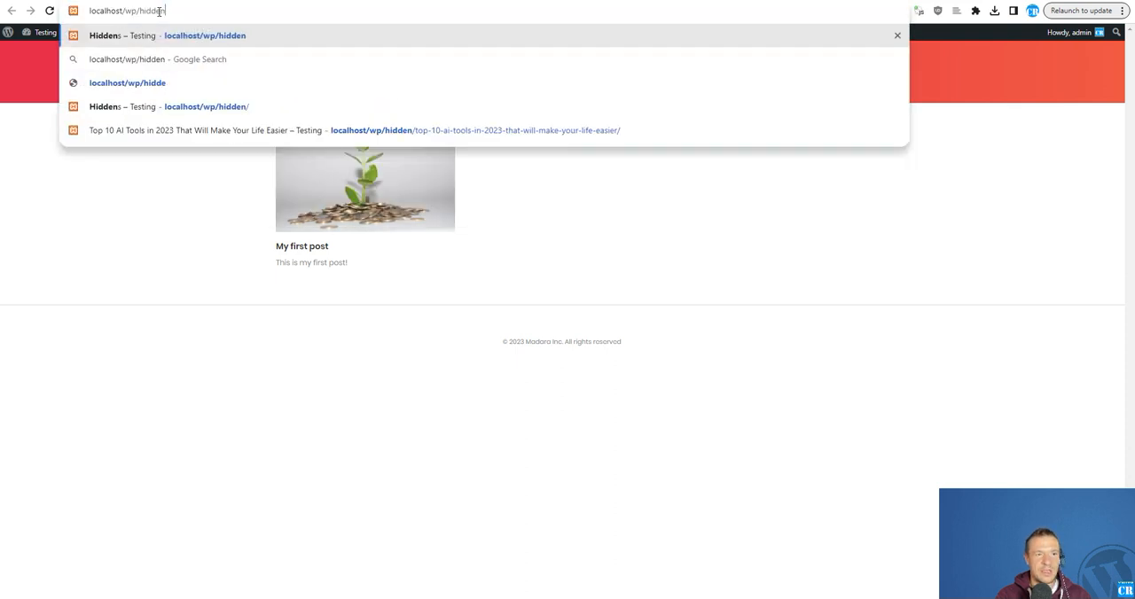
key(Return)
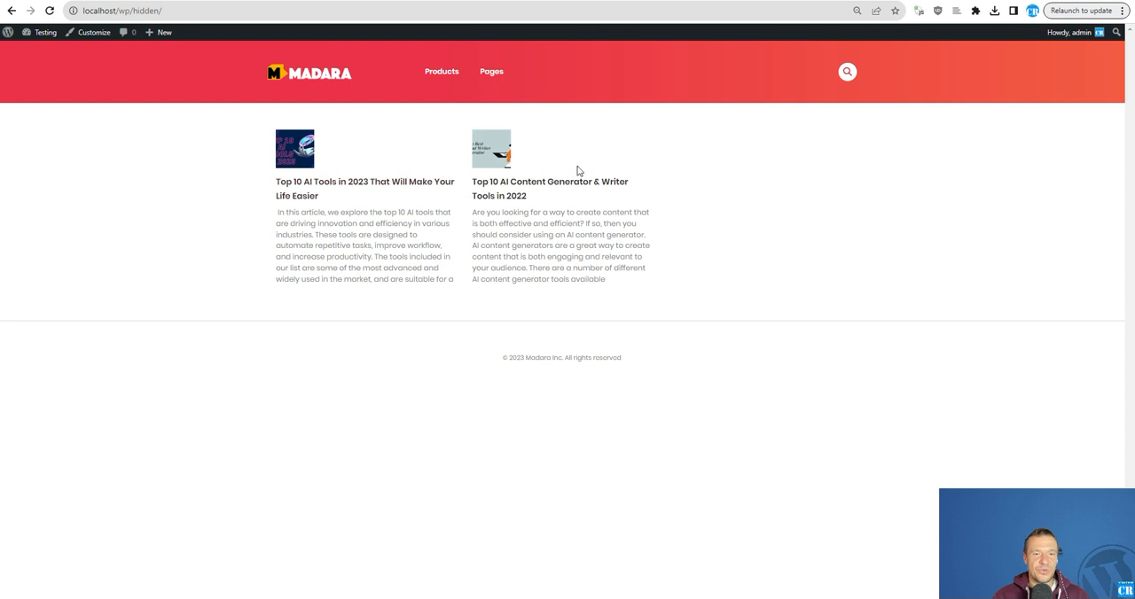
click(321, 184)
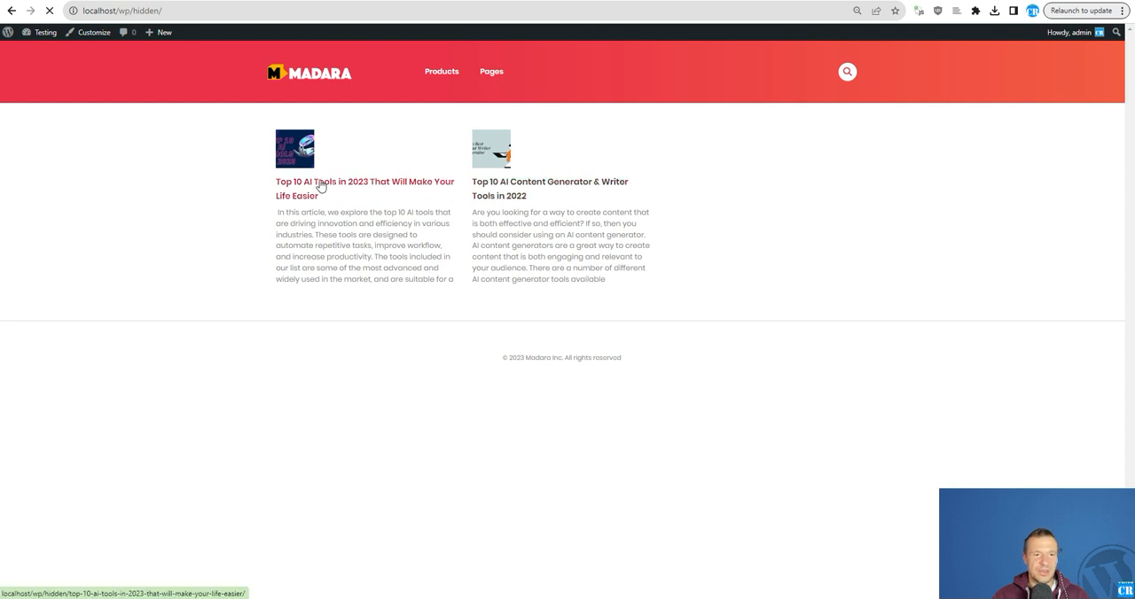
click(11, 10)
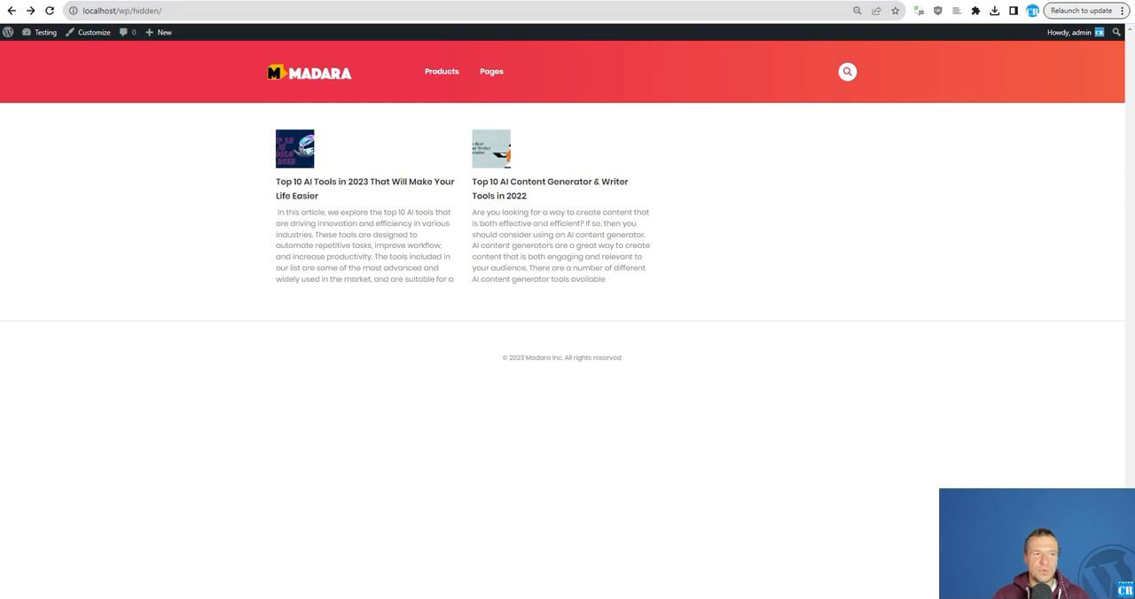
double_click(142, 10)
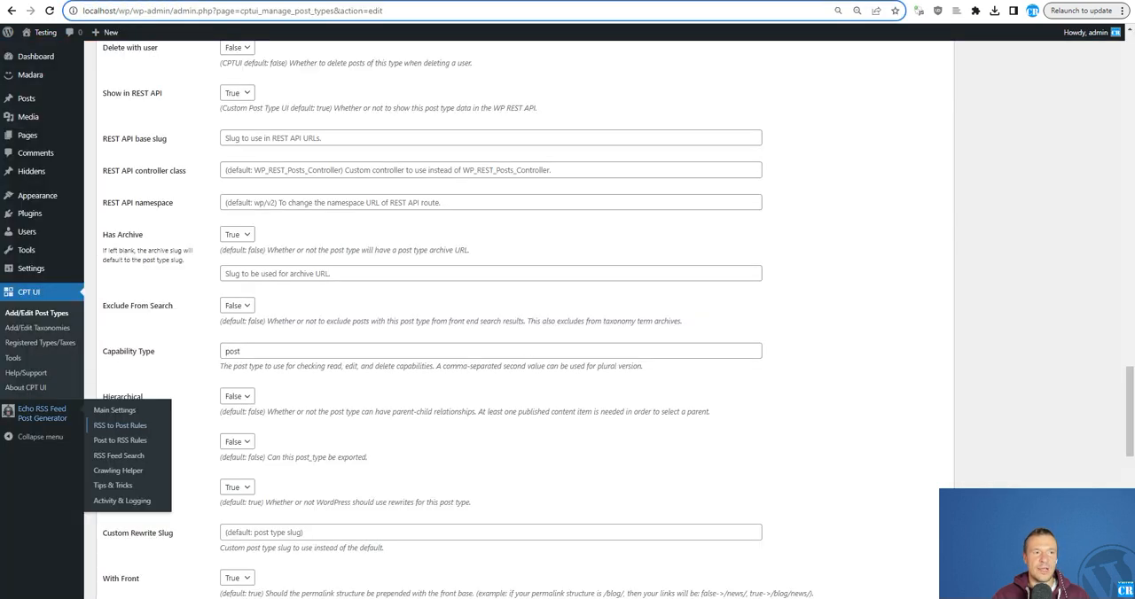
- Open the Hiddens post type for editing in CPT UI
scroll(178, 280, up, 3)
scroll(177, 280, up, 15)
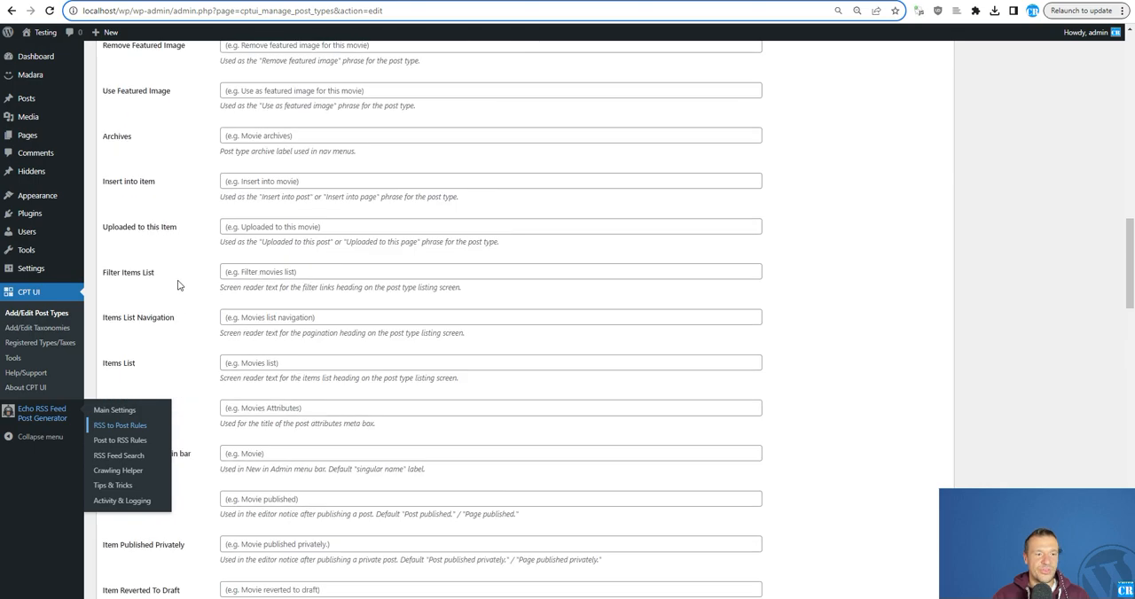
click(54, 316)
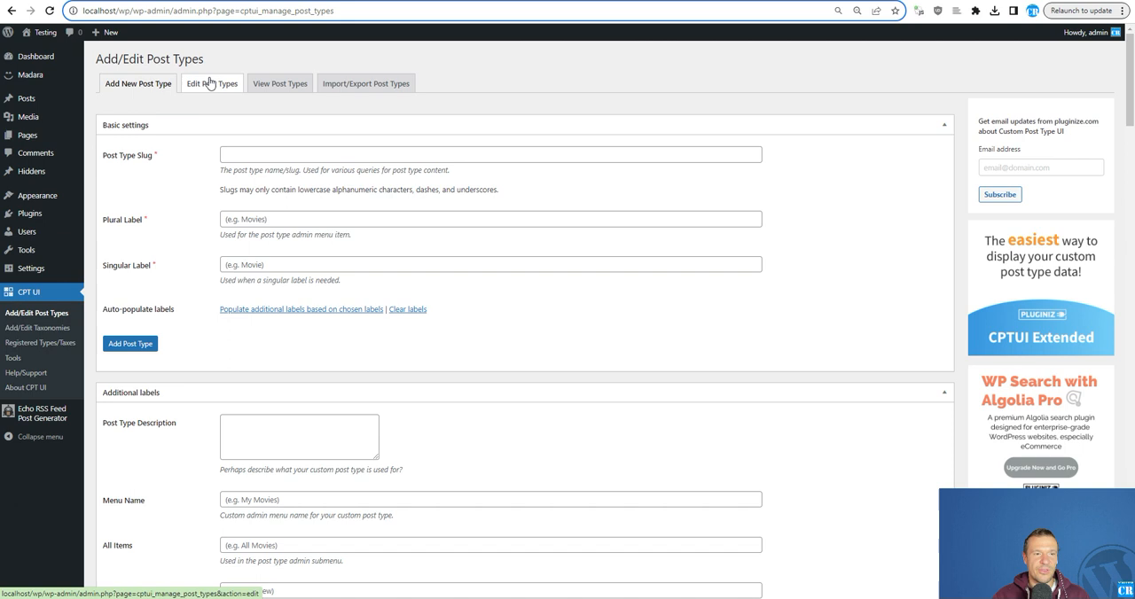
click(210, 84)
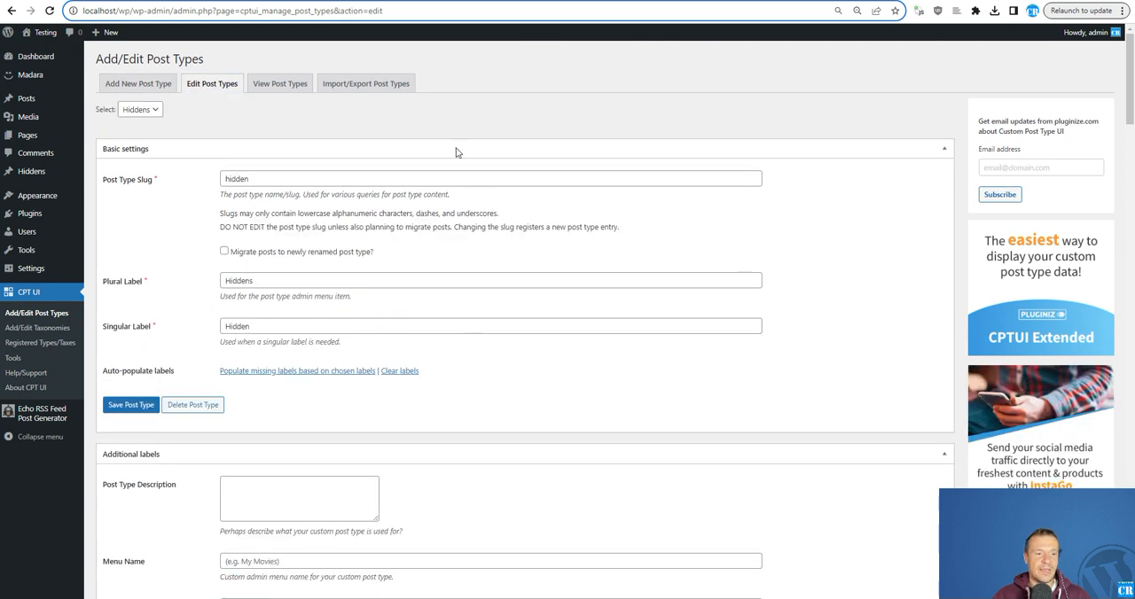
click(146, 109)
click(138, 123)
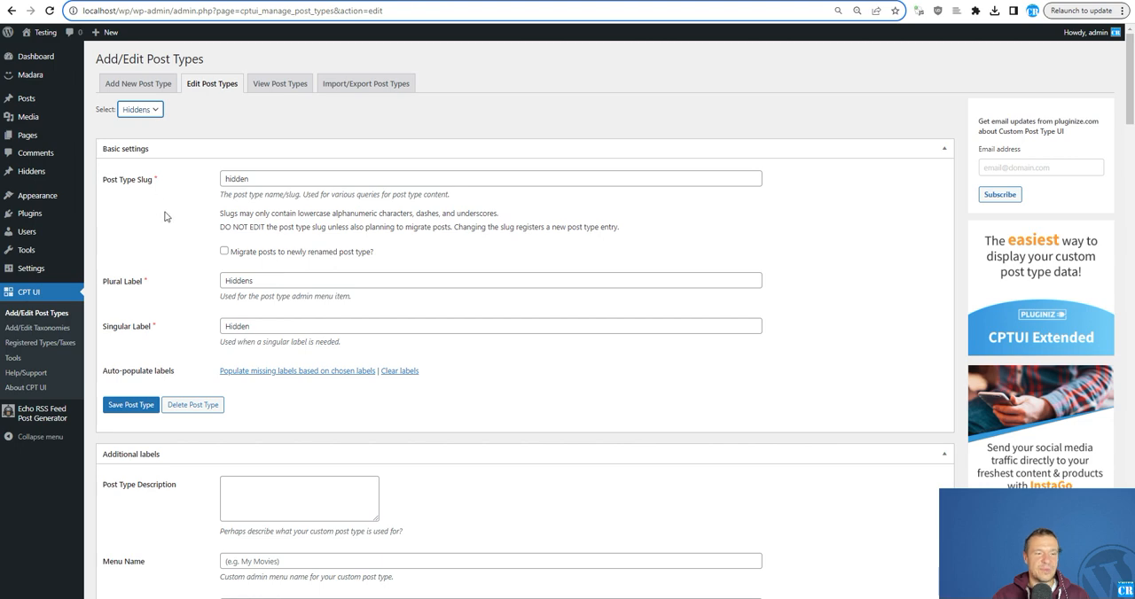
- Set the archive URL slug under Has Archive to "hiddenposts", copy the slug and save the post type
scroll(165, 213, down, 2)
scroll(177, 207, down, 10)
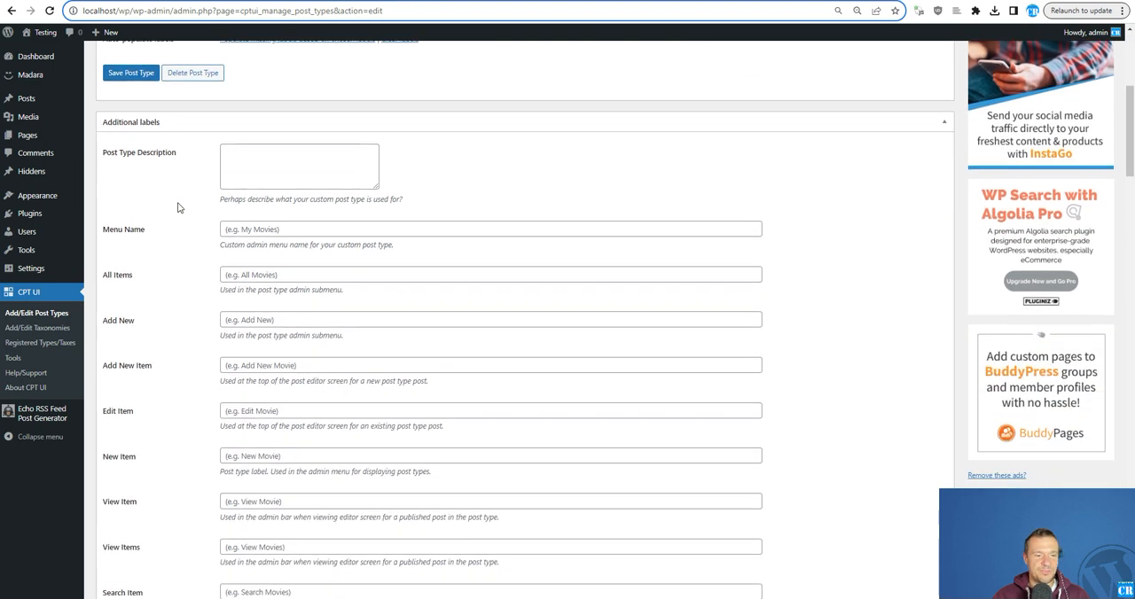
scroll(177, 207, down, 9)
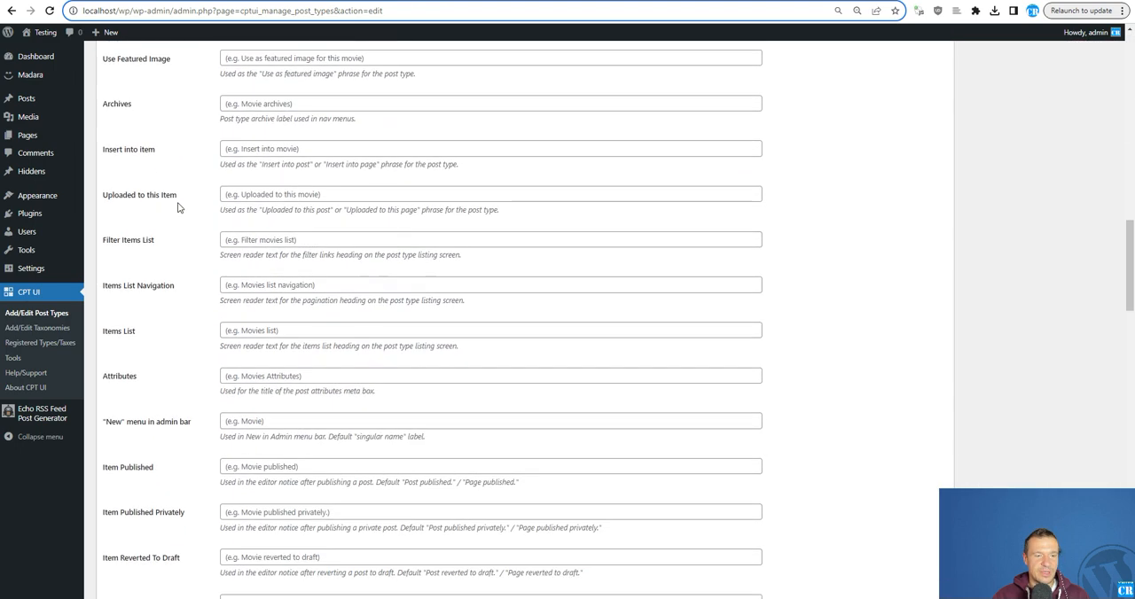
scroll(203, 275, down, 2)
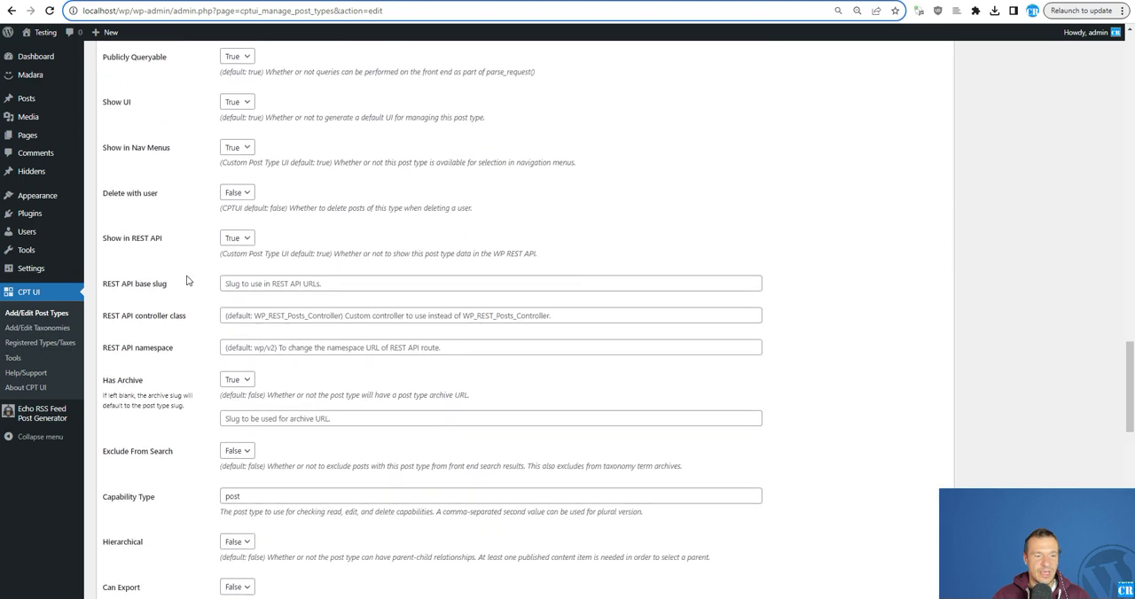
scroll(203, 276, down, 1)
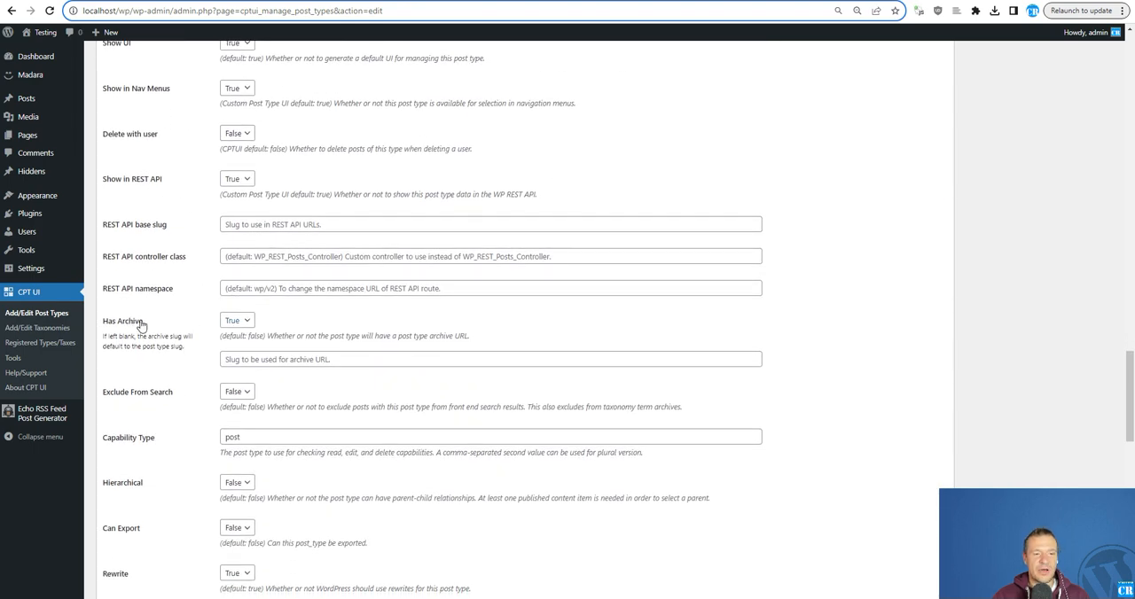
click(238, 359)
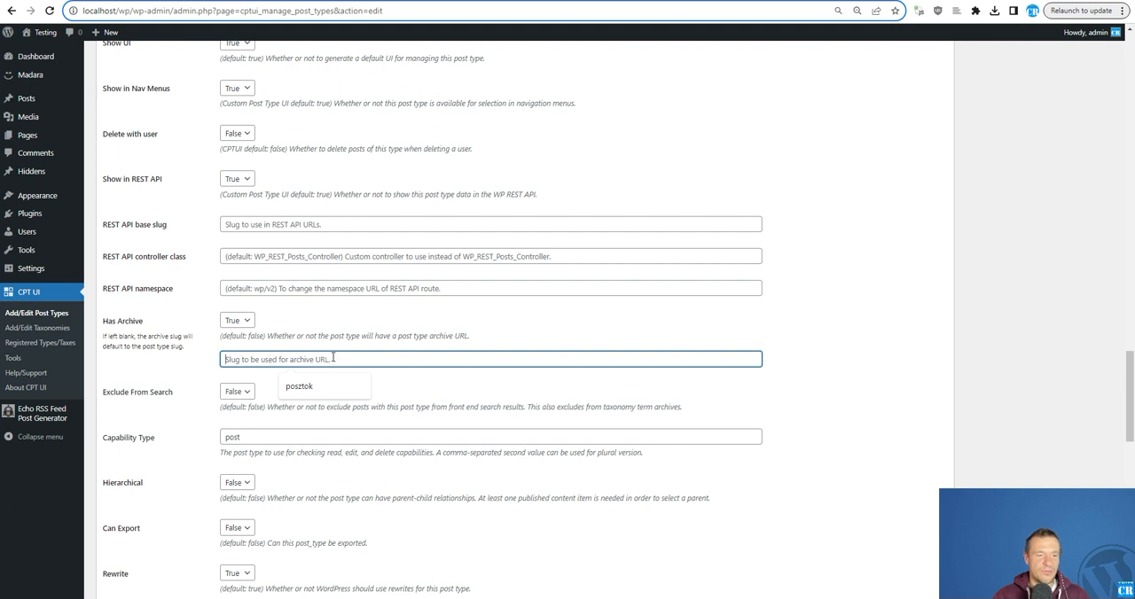
text(hiddenposts)
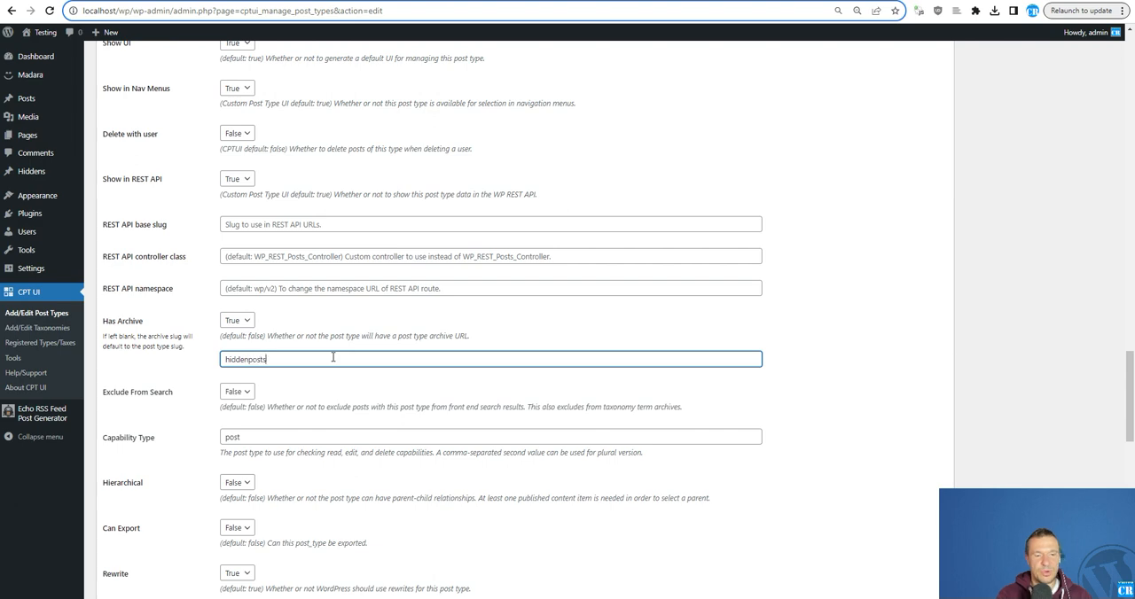
drag(321, 359, 228, 363)
key(ctrl+c)
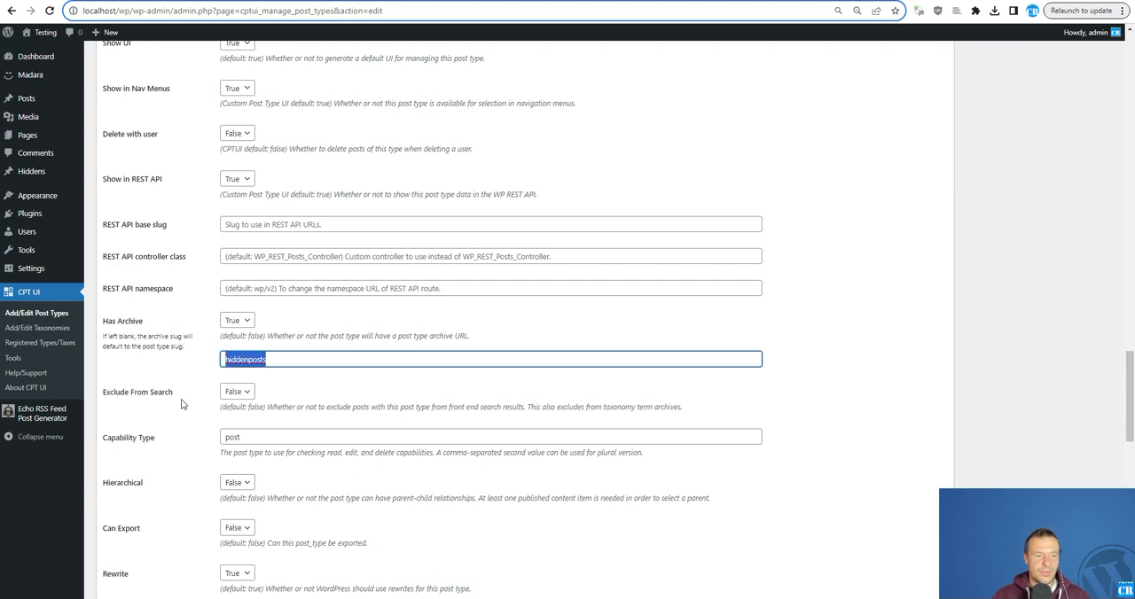
scroll(181, 405, down, 12)
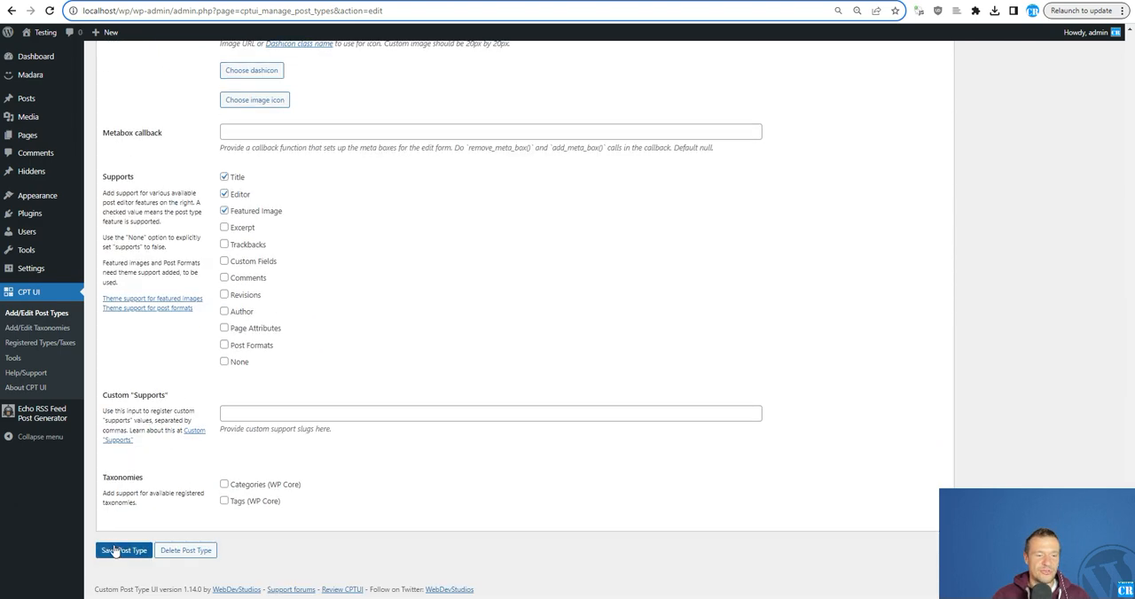
click(117, 550)
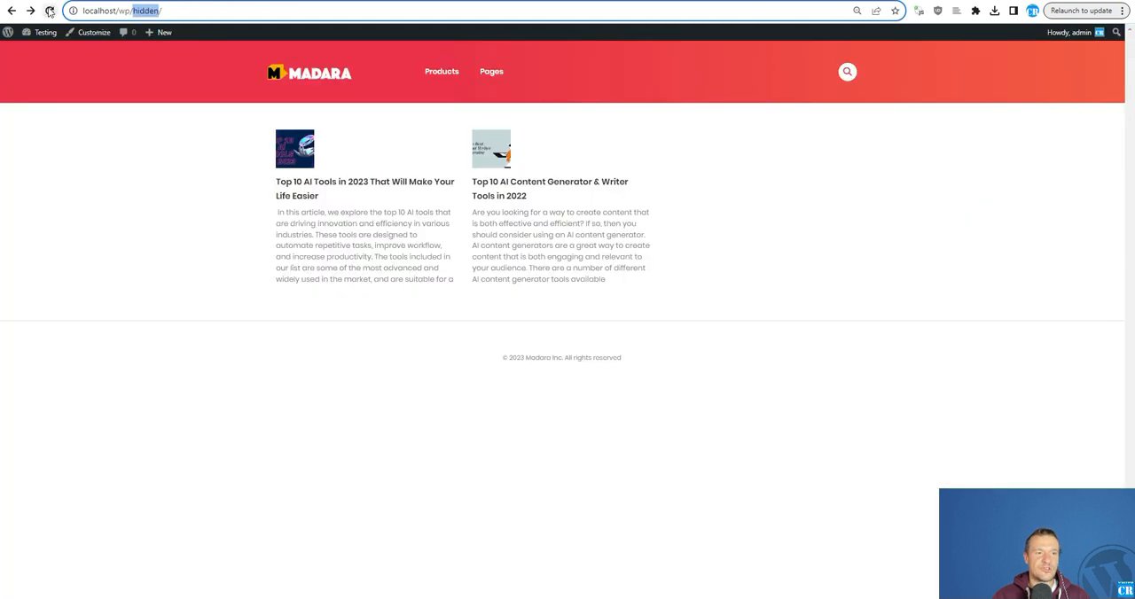
- Reload the old /hidden/ archive page, and visit the archive at localhost/wp/hiddenposts/
click(49, 11)
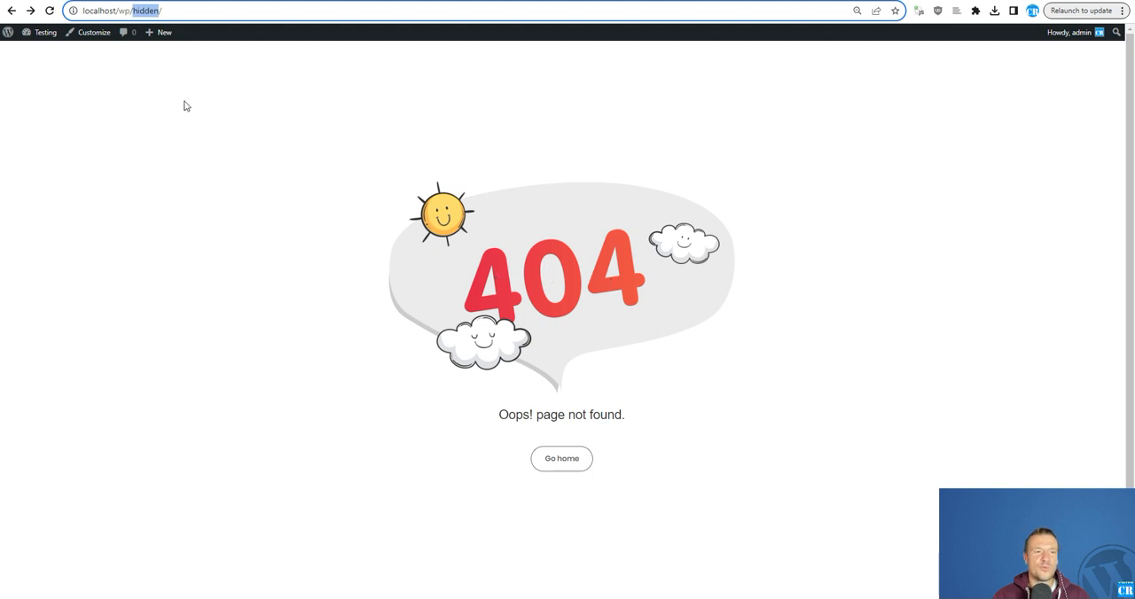
key(ctrl+v)
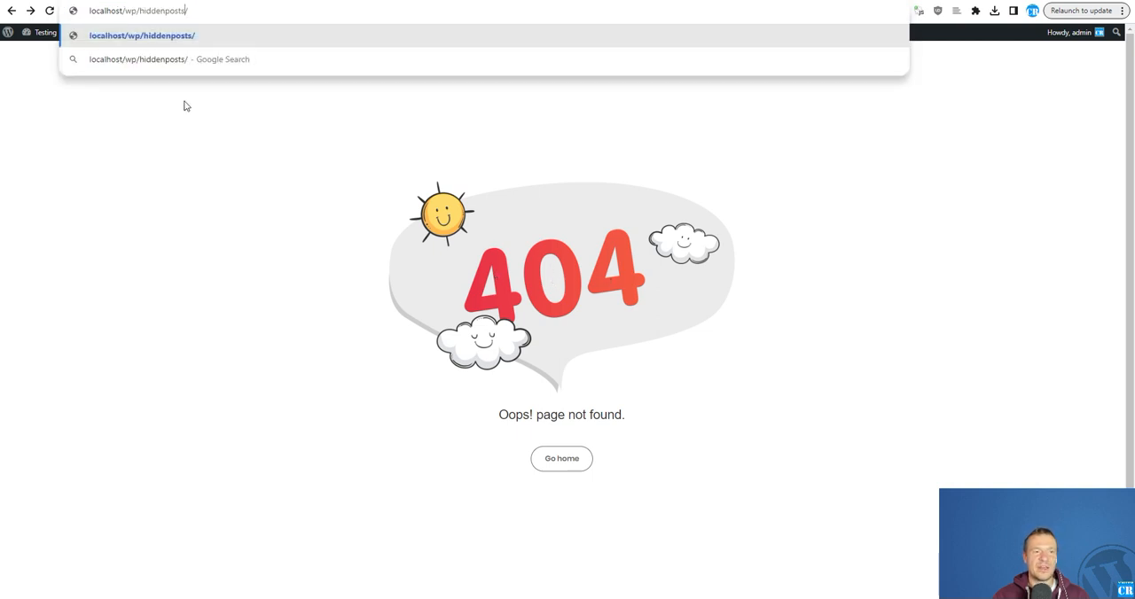
key(Return)
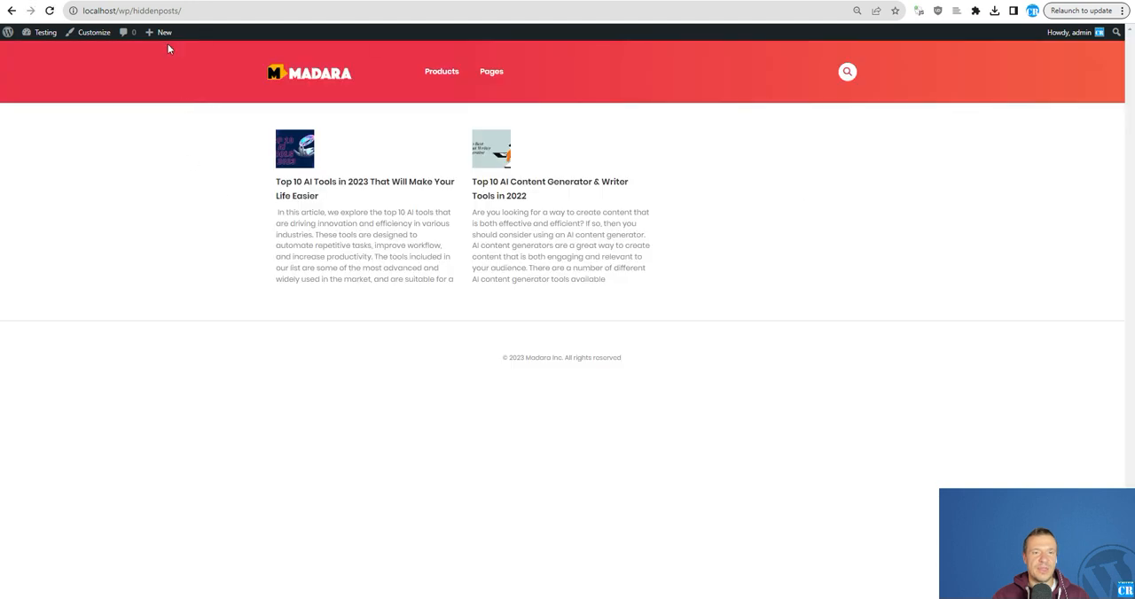